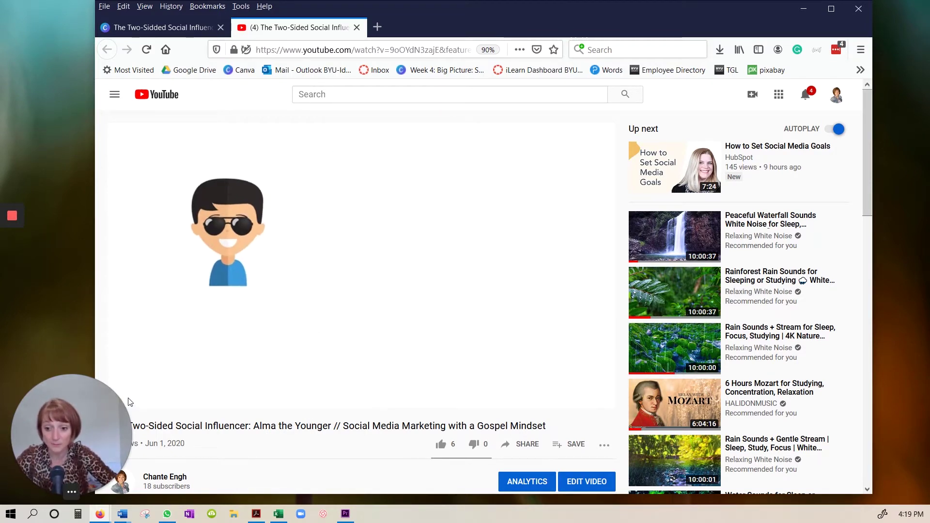
# - Pause the 'Two-Sided Social Influencer: Alma the Younger' video at 1:07 of 4:17
pyautogui.click(194, 290)
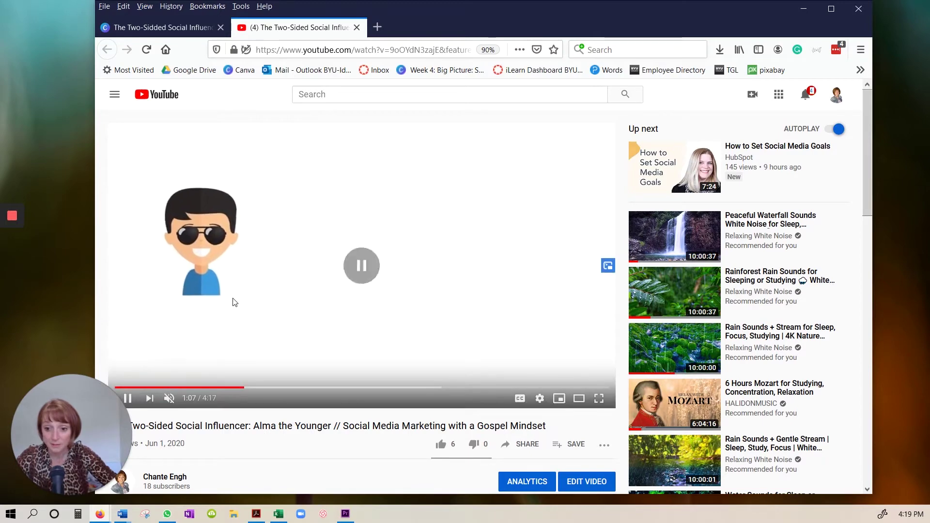
# - Return to the Two-Sided Social Influencers design, leaving the title slide's boy illustration in place
pyautogui.click(167, 28)
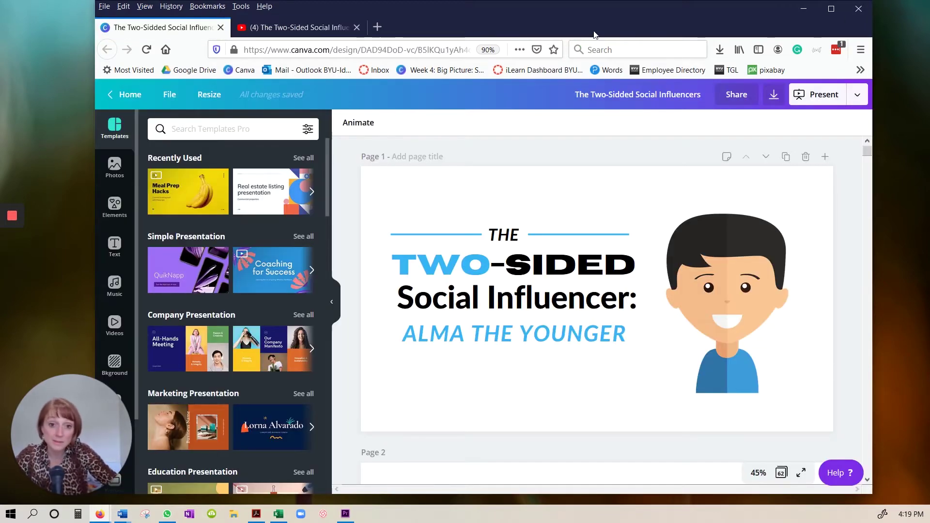
pyautogui.moveTo(331, 50); pyautogui.dragTo(263, 44)
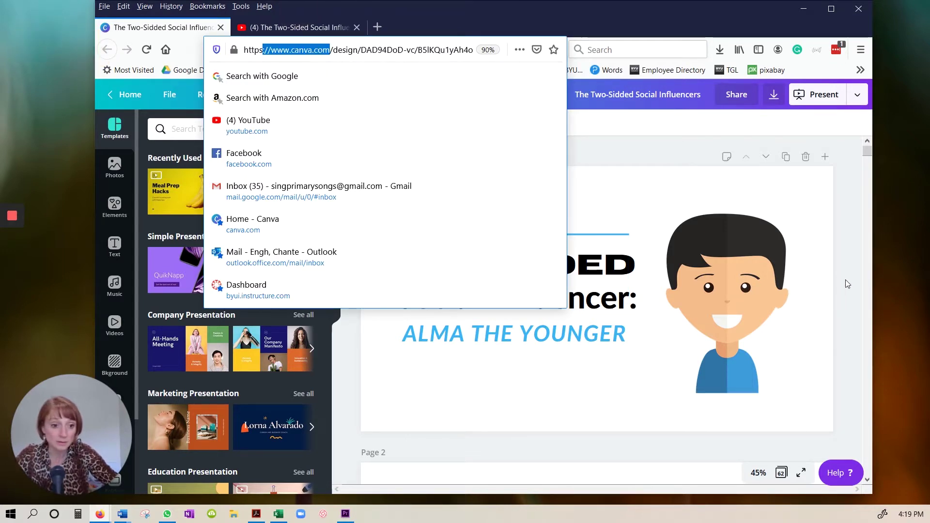
pyautogui.click(693, 318)
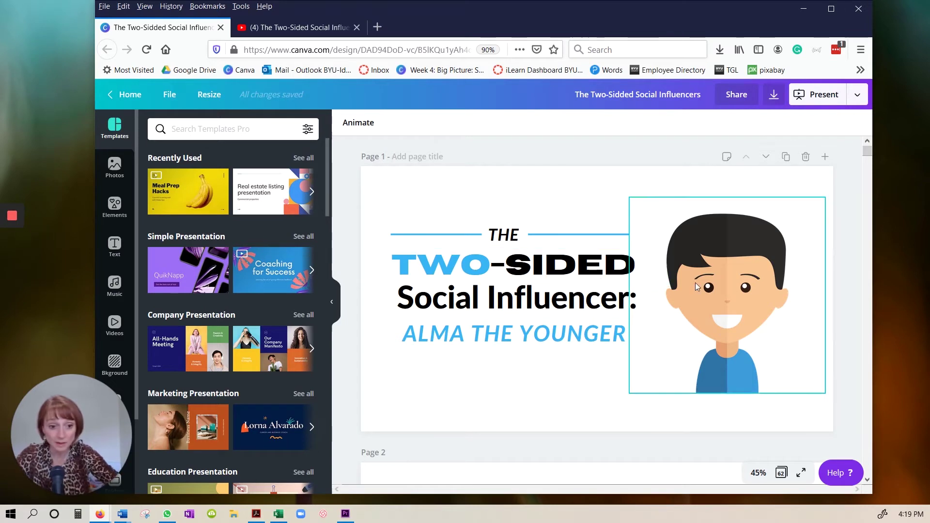
pyautogui.moveTo(699, 282)
pyautogui.mouseDown()
pyautogui.moveTo(747, 290)
pyautogui.moveTo(704, 277)
pyautogui.mouseUp()
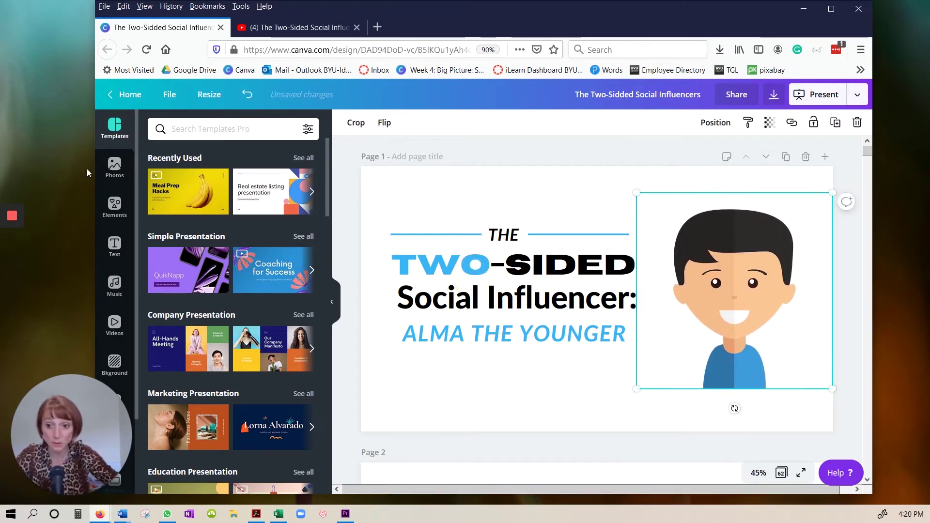
# - Search Elements for 'man', try an enlarged standing man illustration, then delete it
pyautogui.click(113, 209)
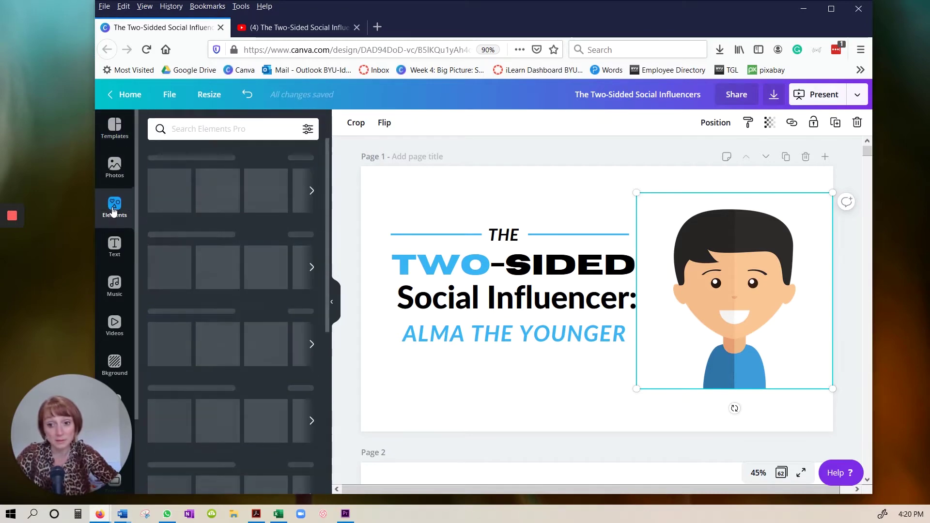
pyautogui.click(212, 129)
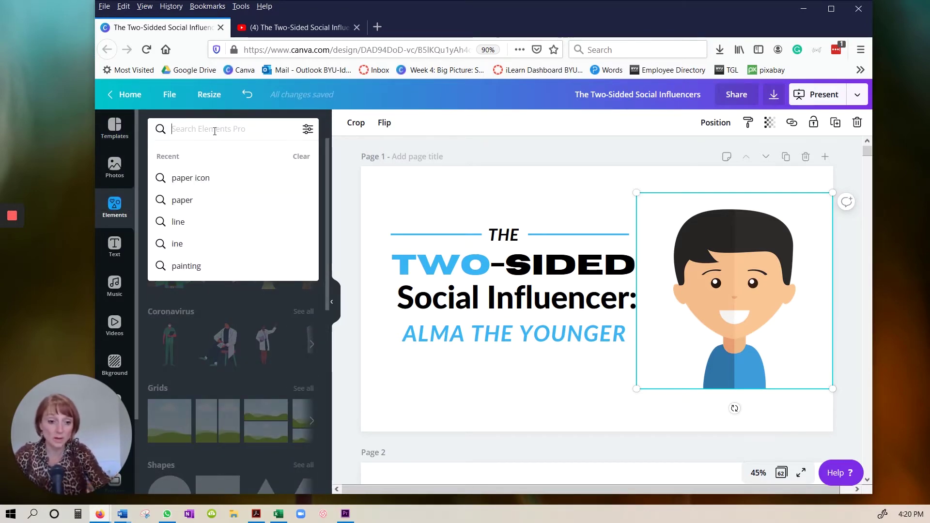
pyautogui.write('man')
pyautogui.press('Return')
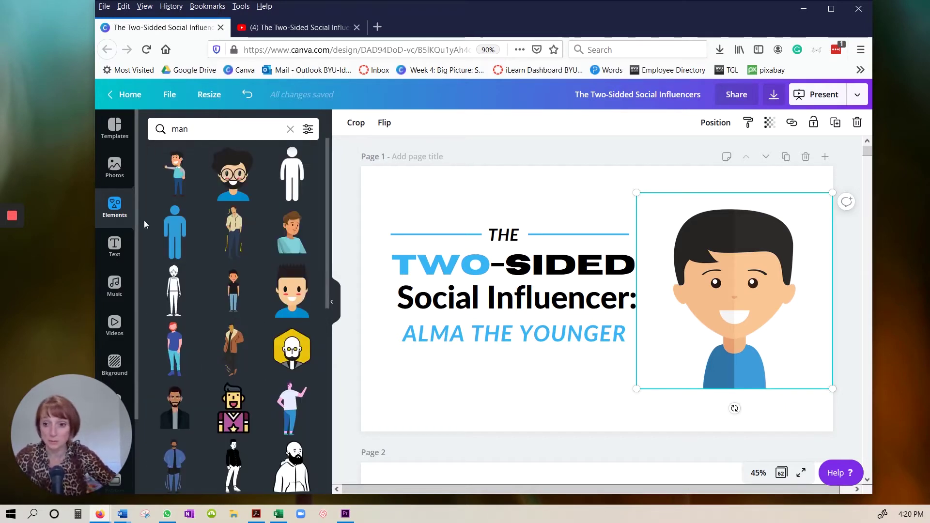
pyautogui.click(179, 179)
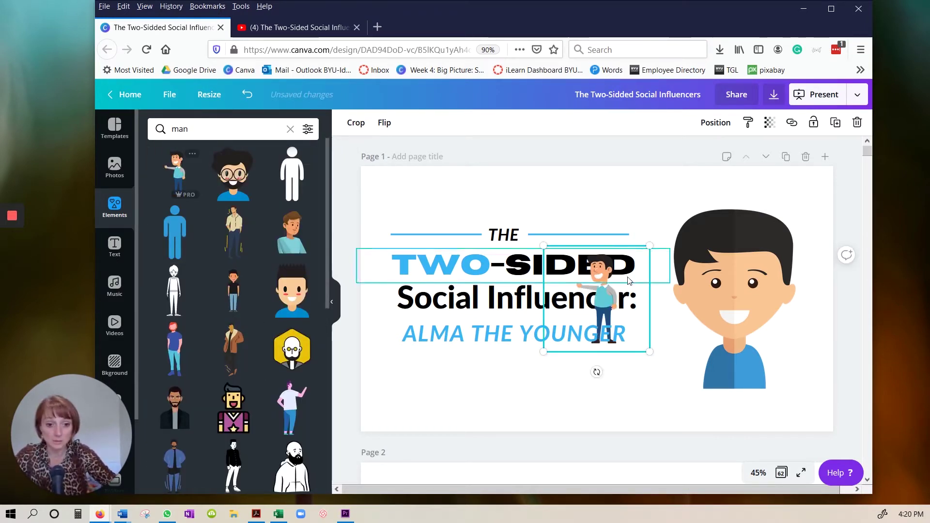
pyautogui.moveTo(646, 249); pyautogui.dragTo(746, 150)
pyautogui.moveTo(666, 185); pyautogui.dragTo(558, 211)
pyautogui.press('Delete')
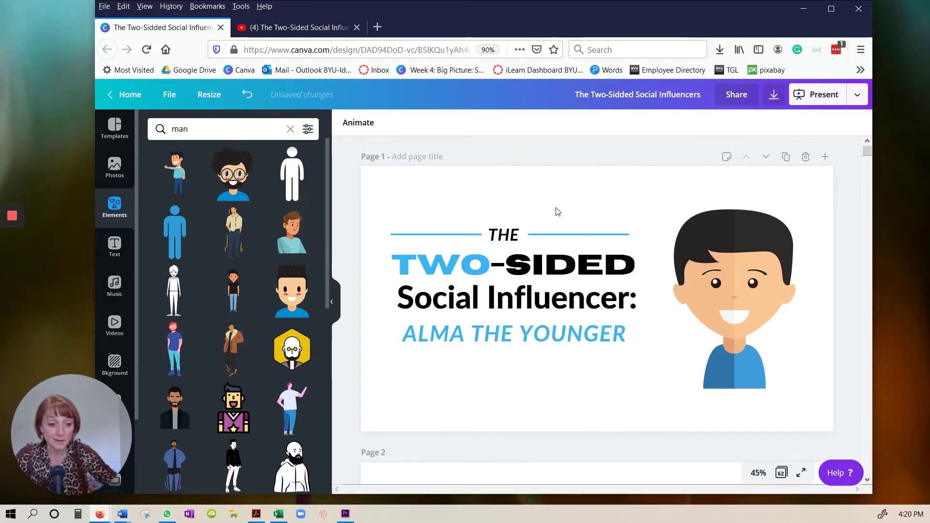
pyautogui.scroll(-5, 534, 316)
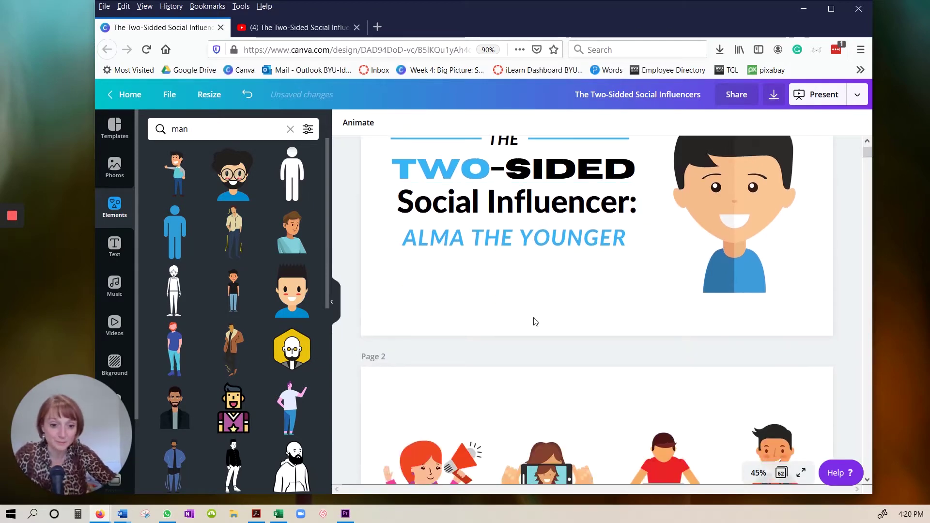
pyautogui.scroll(5, 496, 275)
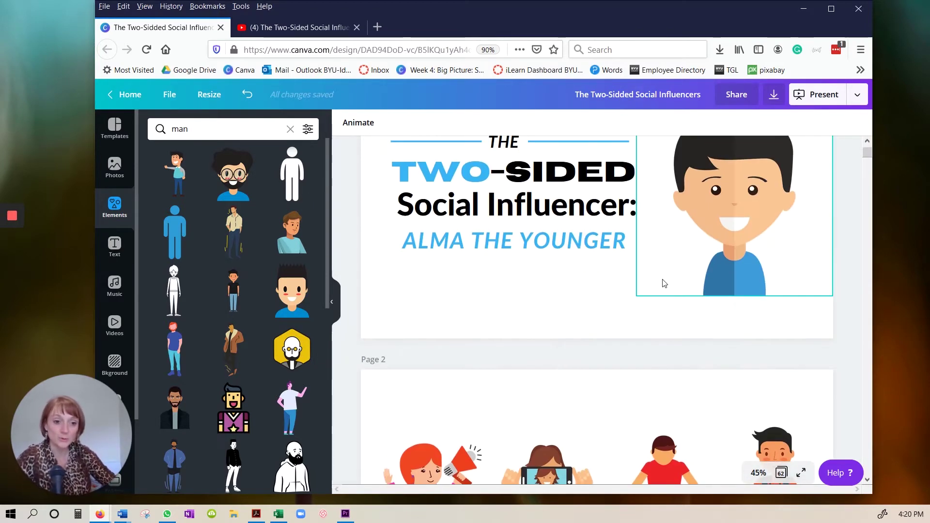
pyautogui.scroll(-5, 610, 334)
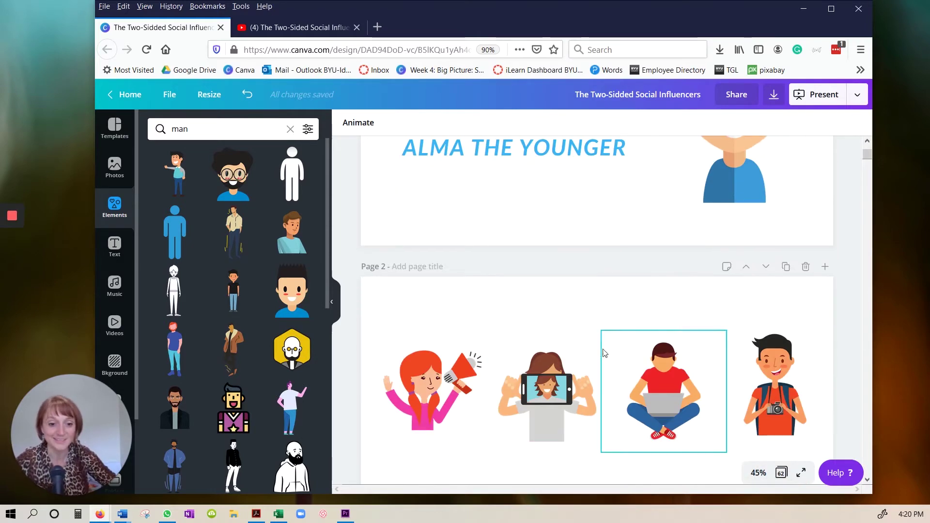
pyautogui.click(448, 268)
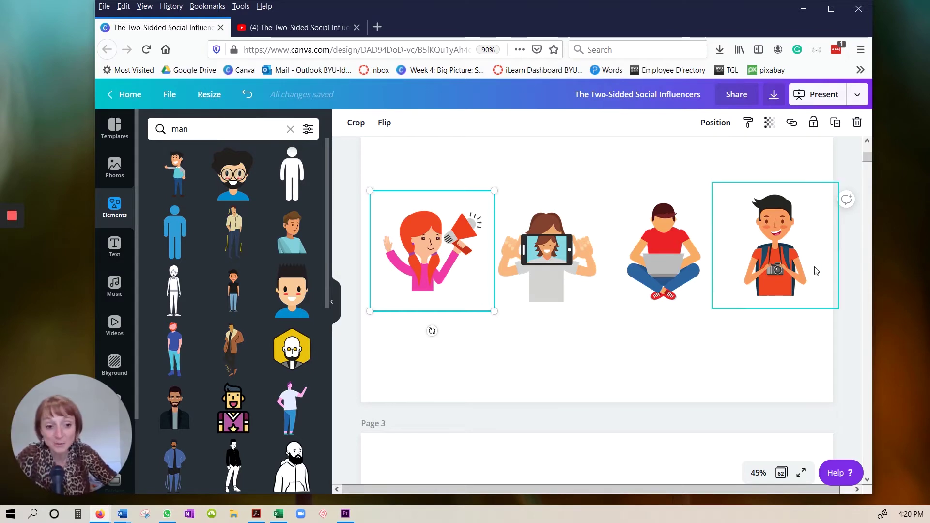
pyautogui.scroll(-3, 866, 341)
pyautogui.scroll(-3, 866, 340)
pyautogui.click(866, 341)
pyautogui.scroll(9, 776, 233)
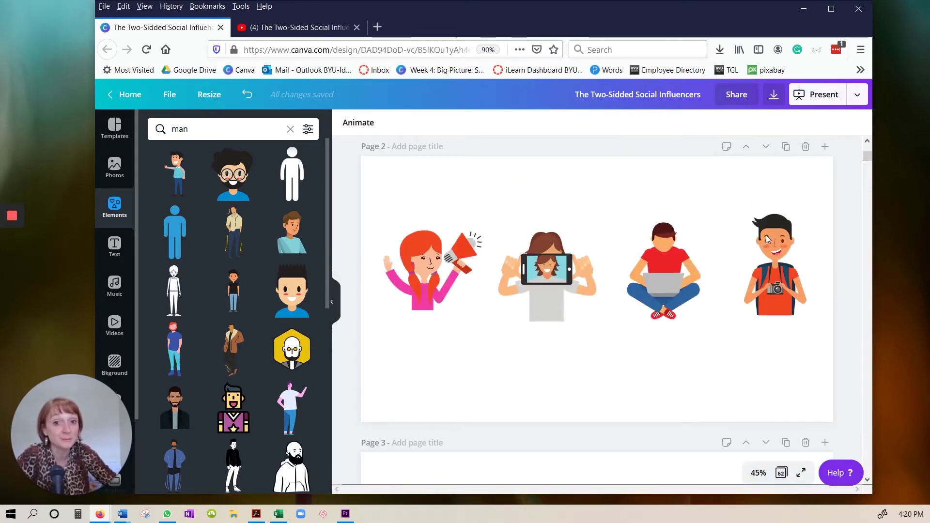
pyautogui.scroll(2, 771, 238)
pyautogui.scroll(-3, 773, 238)
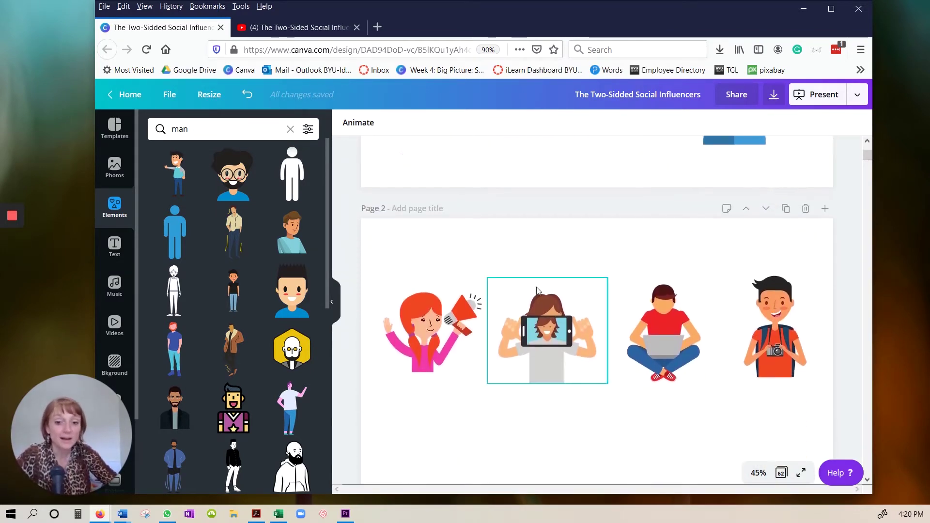
pyautogui.click(454, 305)
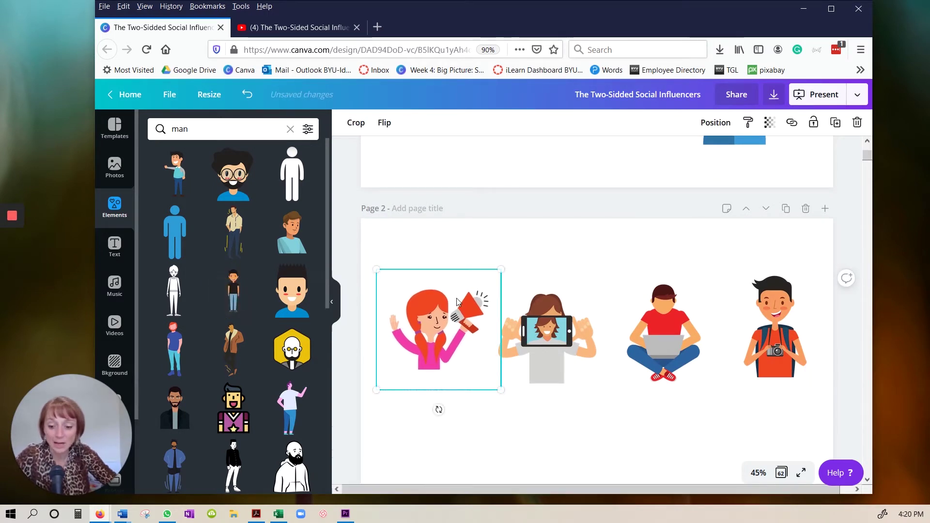
pyautogui.click(547, 339)
pyautogui.click(664, 339)
pyautogui.click(775, 334)
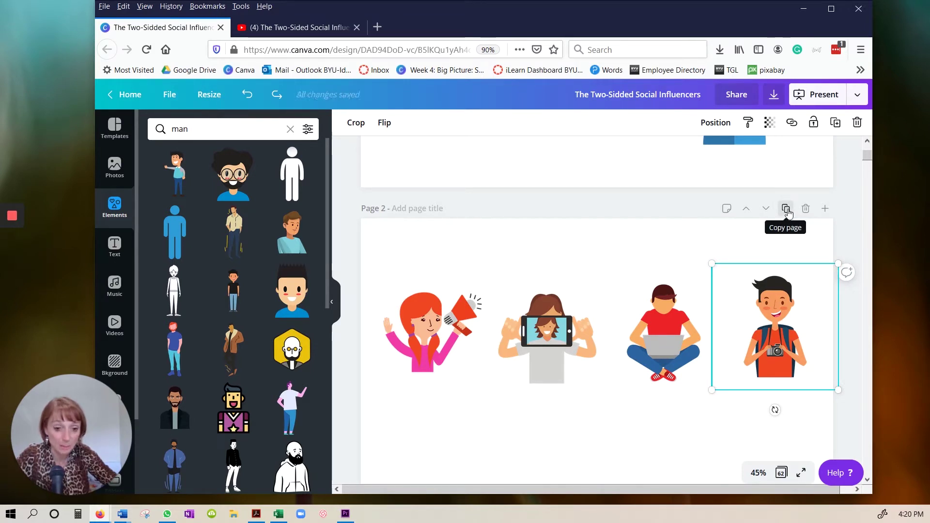
# - Duplicate Page 2 to create a new Page 3
pyautogui.click(786, 209)
pyautogui.scroll(-2, 678, 314)
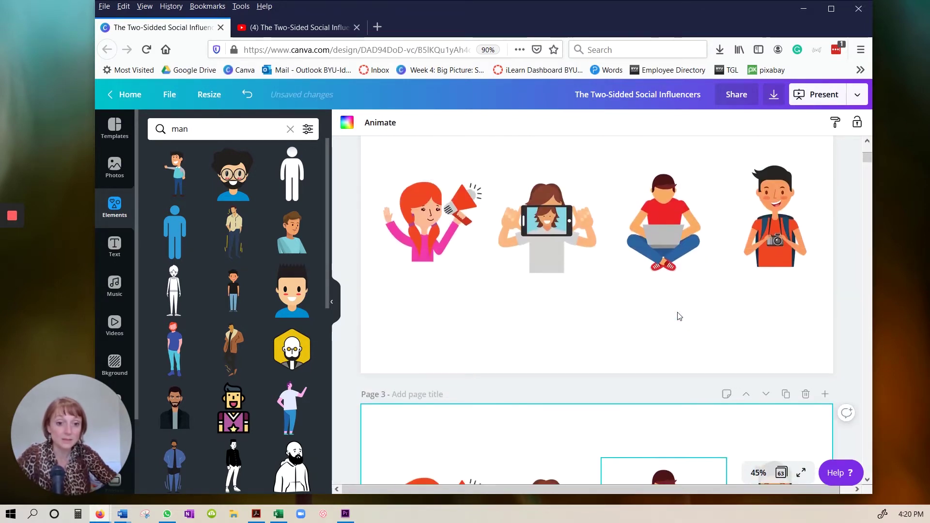
pyautogui.scroll(-3, 678, 316)
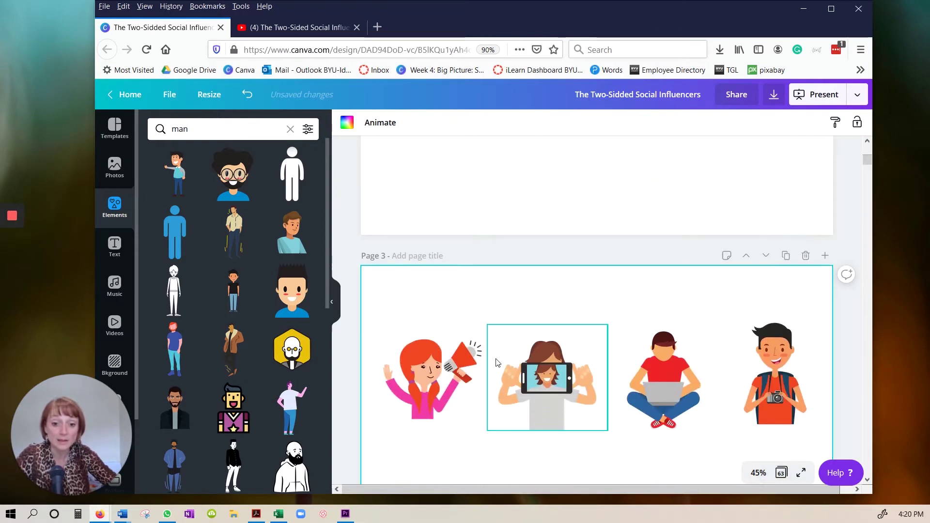
# - Tilt the megaphone woman, tablet figure, laptop man and camera man on Page 3
pyautogui.click(477, 383)
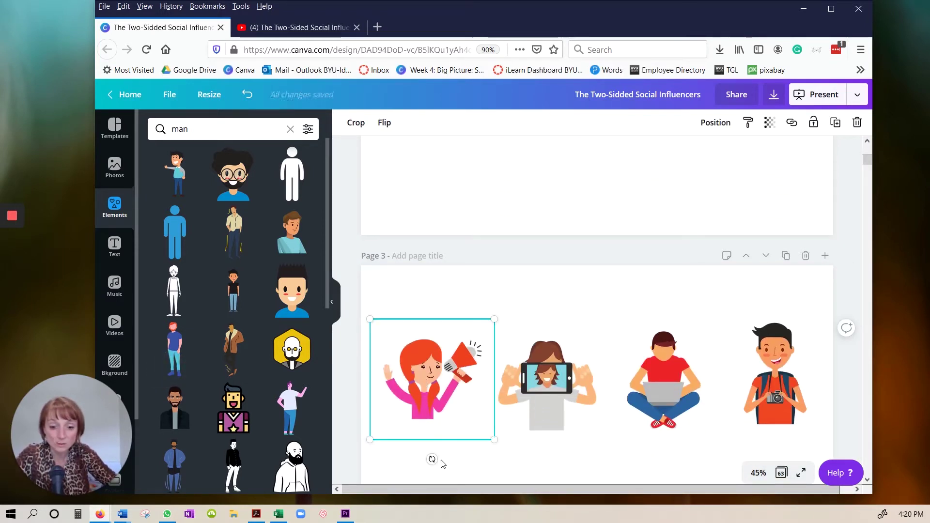
pyautogui.moveTo(434, 458); pyautogui.dragTo(464, 451)
pyautogui.hotkey('ctrl', 'z')
pyautogui.click(537, 402)
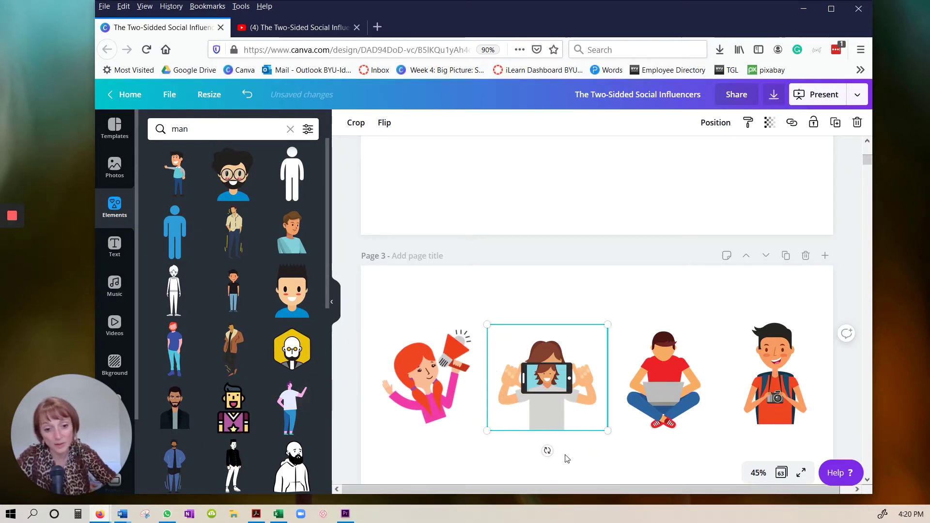
pyautogui.moveTo(548, 451)
pyautogui.mouseDown()
pyautogui.moveTo(533, 446)
pyautogui.moveTo(560, 449)
pyautogui.mouseUp()
pyautogui.click(674, 421)
pyautogui.moveTo(664, 461); pyautogui.dragTo(703, 451)
pyautogui.click(775, 427)
pyautogui.moveTo(777, 455); pyautogui.dragTo(769, 450)
pyautogui.click(681, 288)
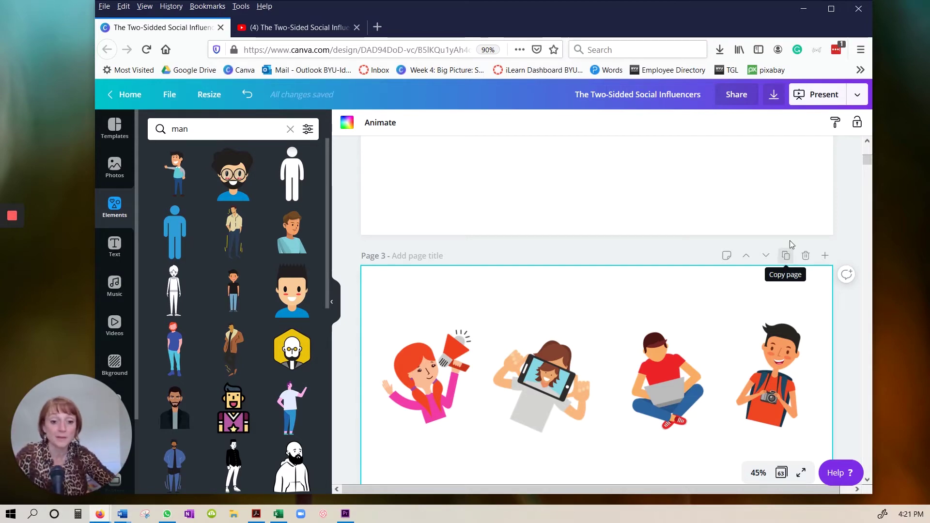
pyautogui.scroll(-15, 727, 281)
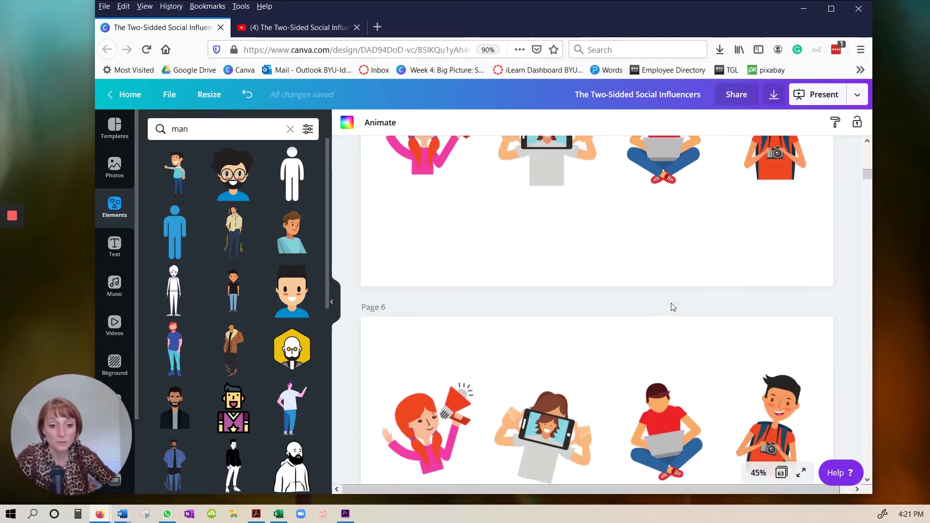
pyautogui.scroll(-5, 673, 306)
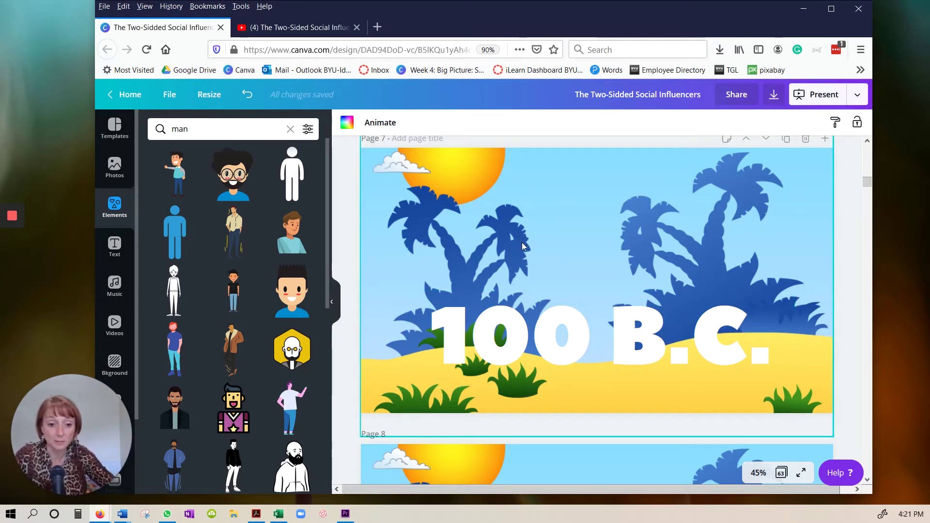
pyautogui.scroll(-6, 613, 306)
pyautogui.scroll(-3, 601, 331)
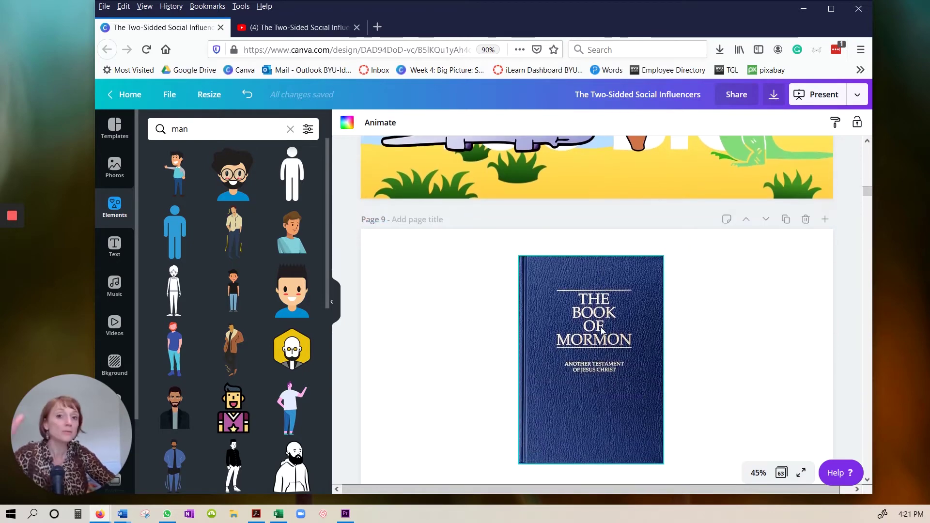
pyautogui.scroll(-8, 604, 321)
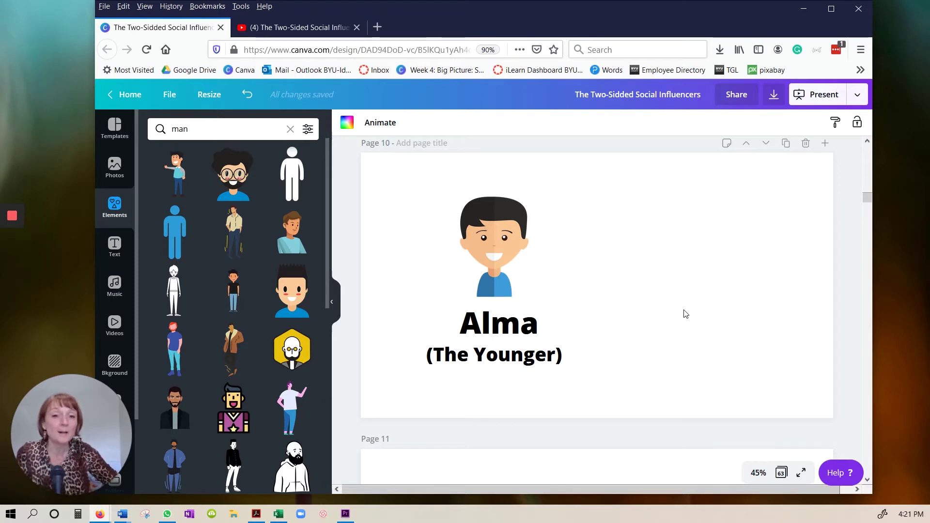
pyautogui.scroll(-3, 717, 345)
pyautogui.scroll(-1, 729, 316)
pyautogui.scroll(-1, 731, 316)
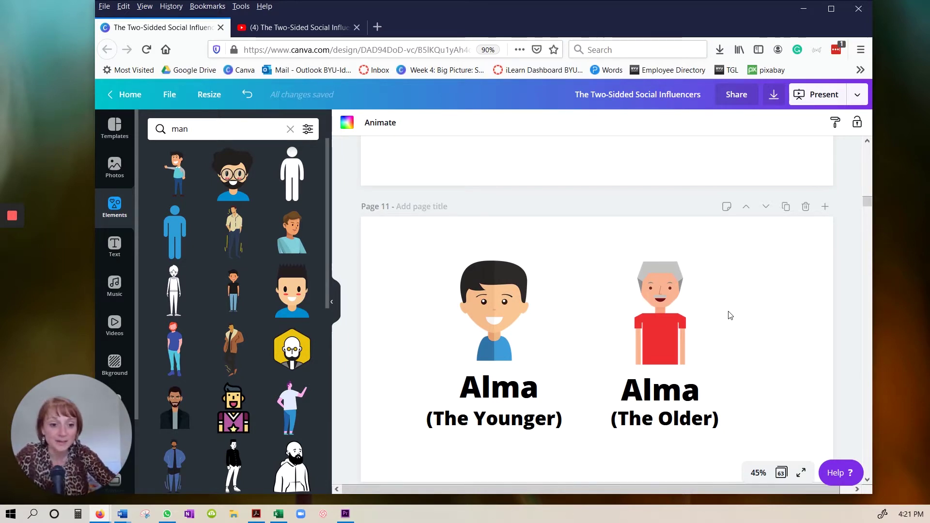
pyautogui.scroll(-2, 776, 309)
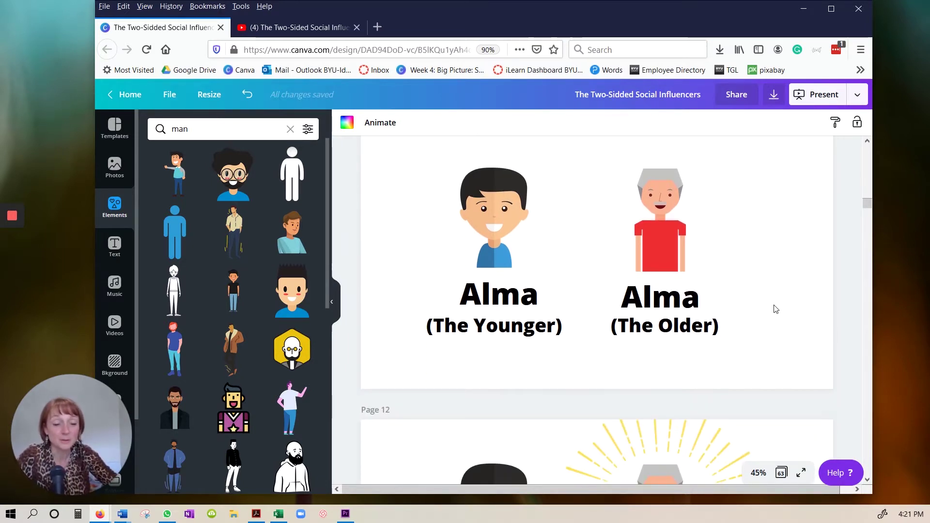
pyautogui.scroll(-5, 774, 309)
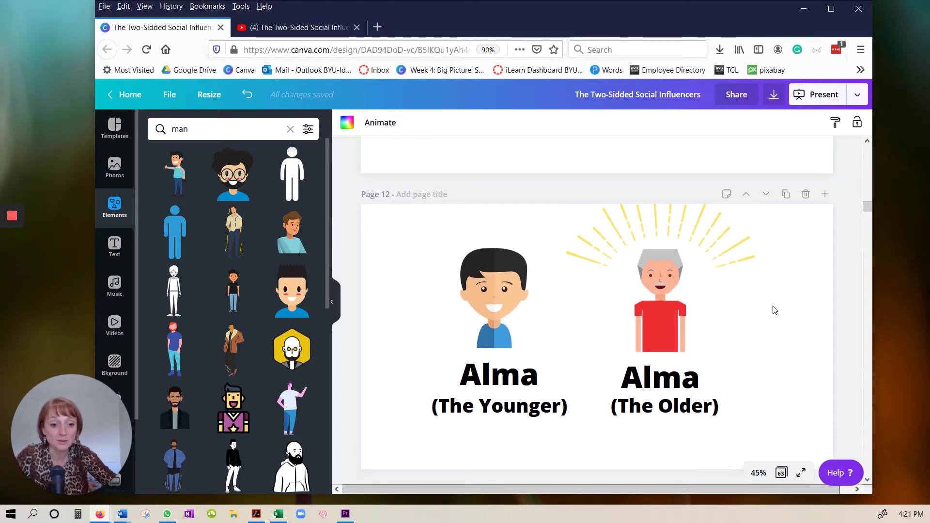
# - Check the two Alma figures and the Alma (The Younger) caption on page 12
pyautogui.click(494, 281)
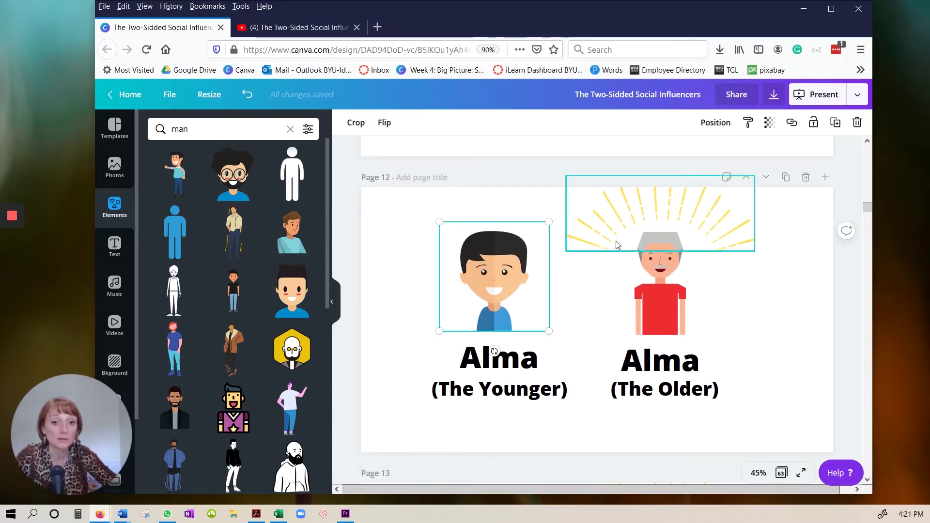
pyautogui.click(650, 280)
pyautogui.click(798, 303)
pyautogui.scroll(-1, 786, 327)
pyautogui.click(537, 330)
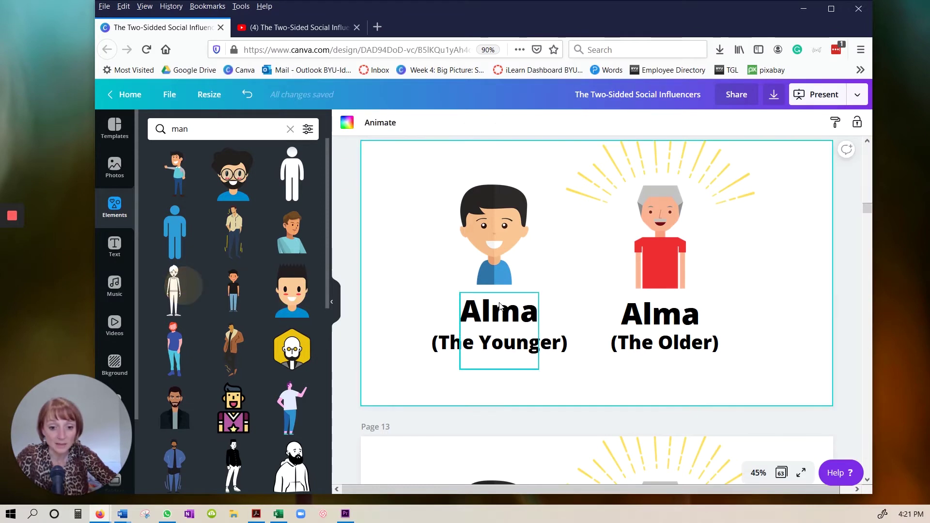
# - Add a heading reading 'New Text' and move it below both Alma captions
pyautogui.click(114, 244)
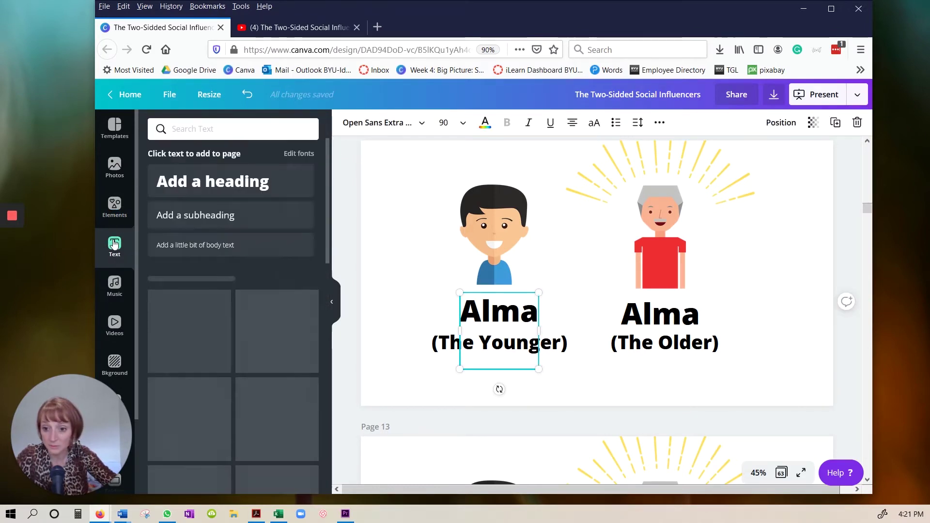
pyautogui.click(245, 182)
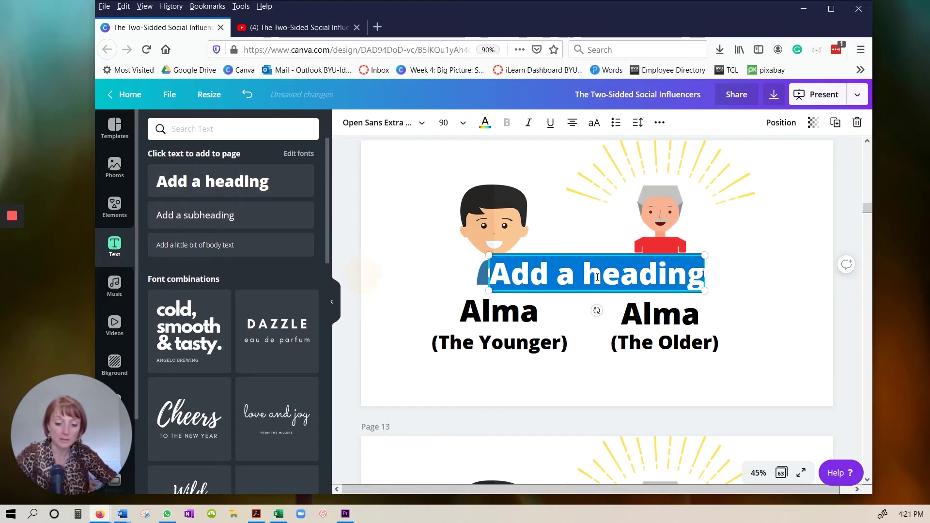
pyautogui.write('e')
pyautogui.press('BackSpace')
pyautogui.write('New Text')
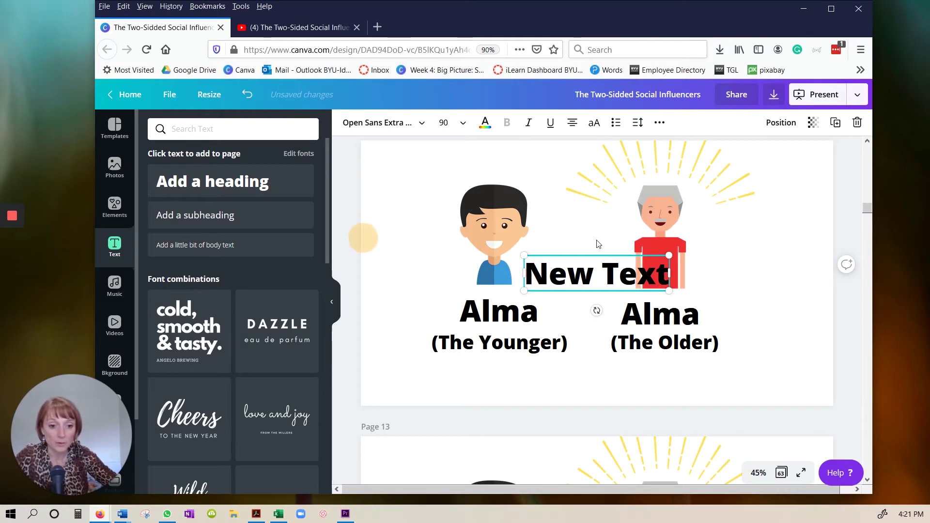
pyautogui.click(803, 304)
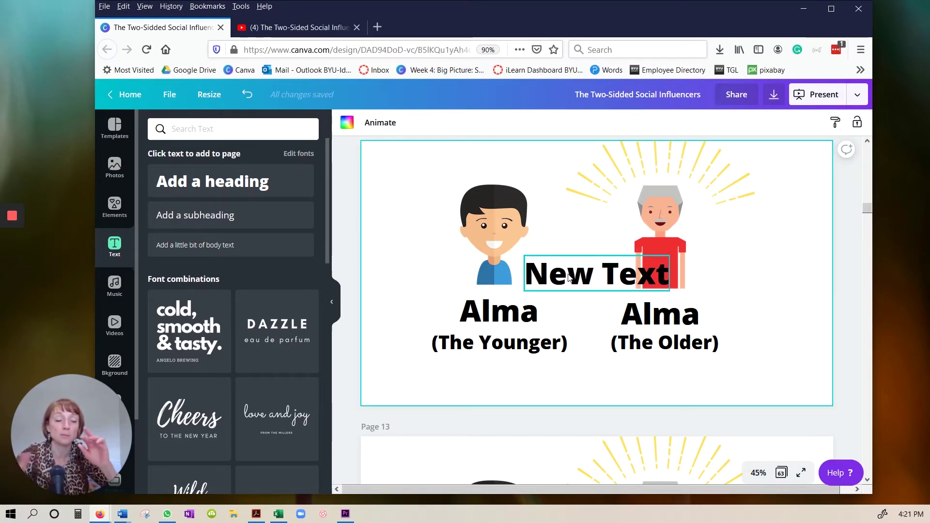
pyautogui.moveTo(600, 279); pyautogui.dragTo(591, 387)
pyautogui.click(464, 373)
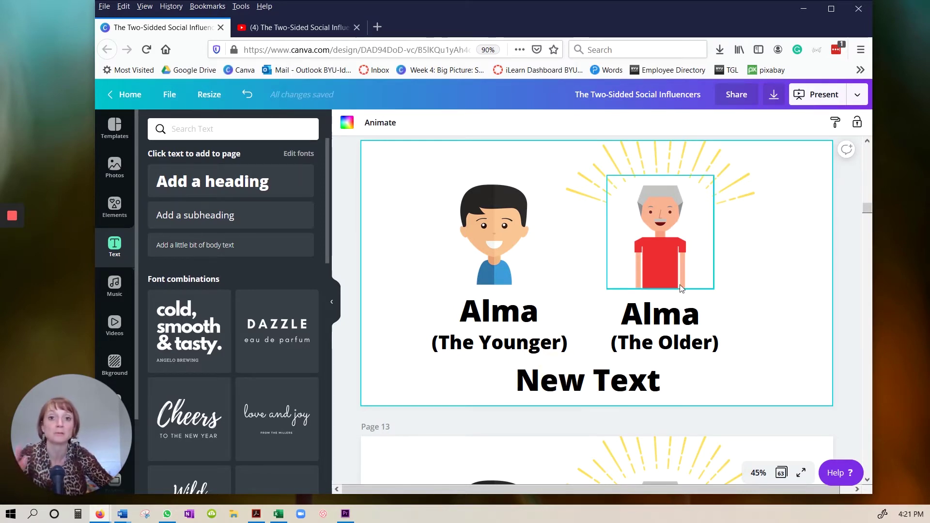
# - Delete the 'New Text' heading from page 12, then compare pages 12–14
pyautogui.click(588, 389)
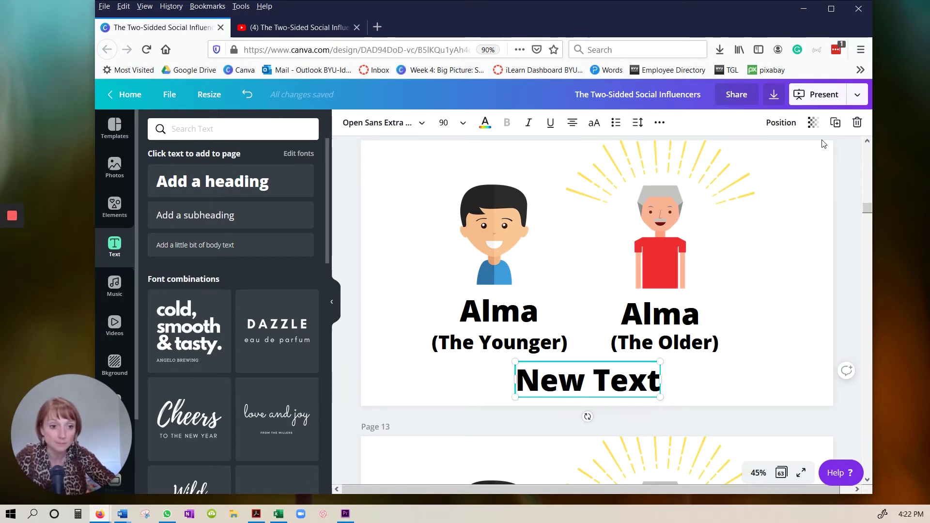
pyautogui.click(858, 123)
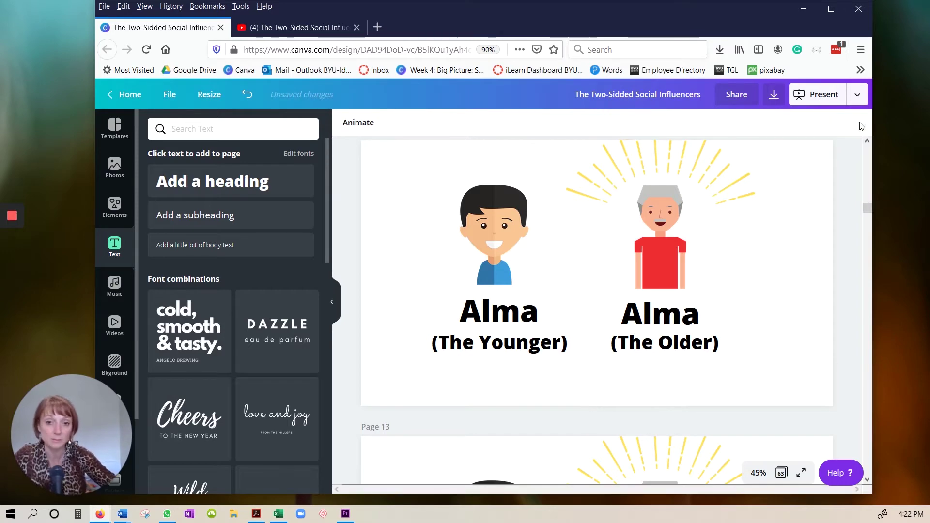
pyautogui.scroll(-5, 698, 349)
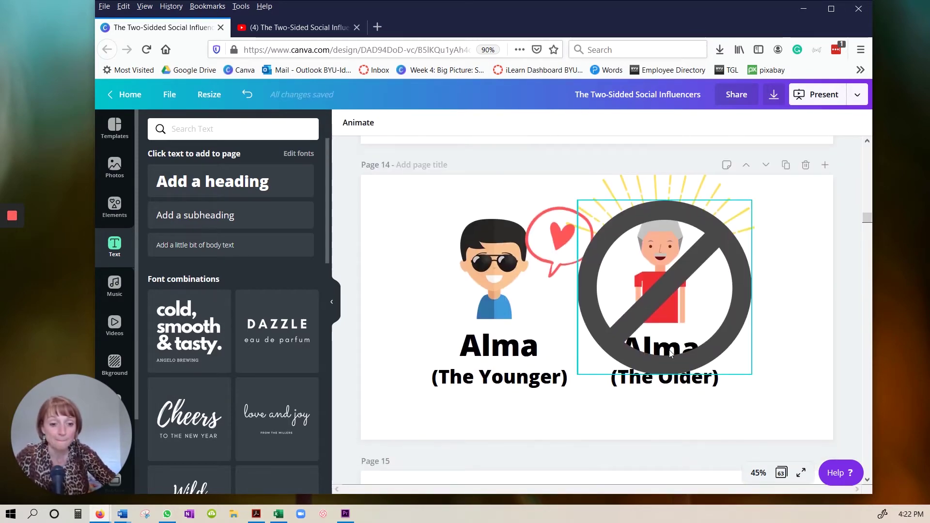
pyautogui.scroll(5, 671, 355)
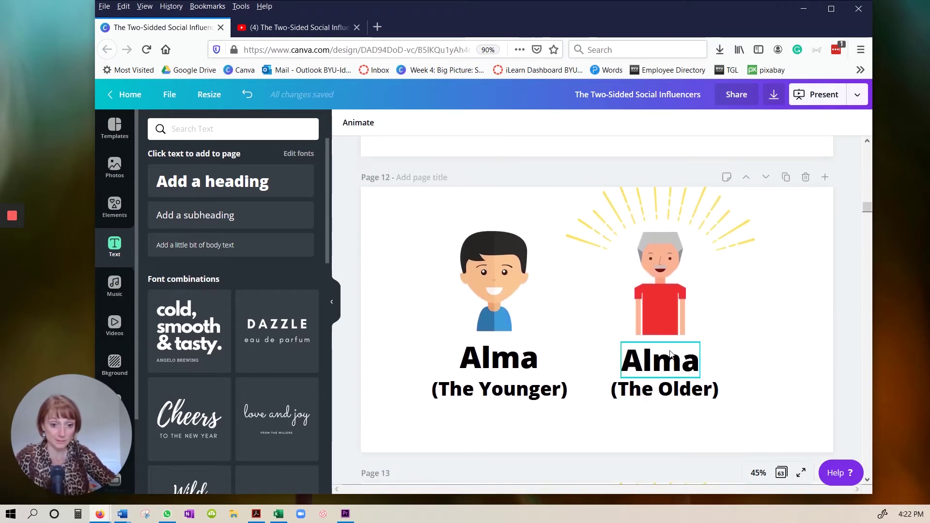
pyautogui.scroll(3, 671, 355)
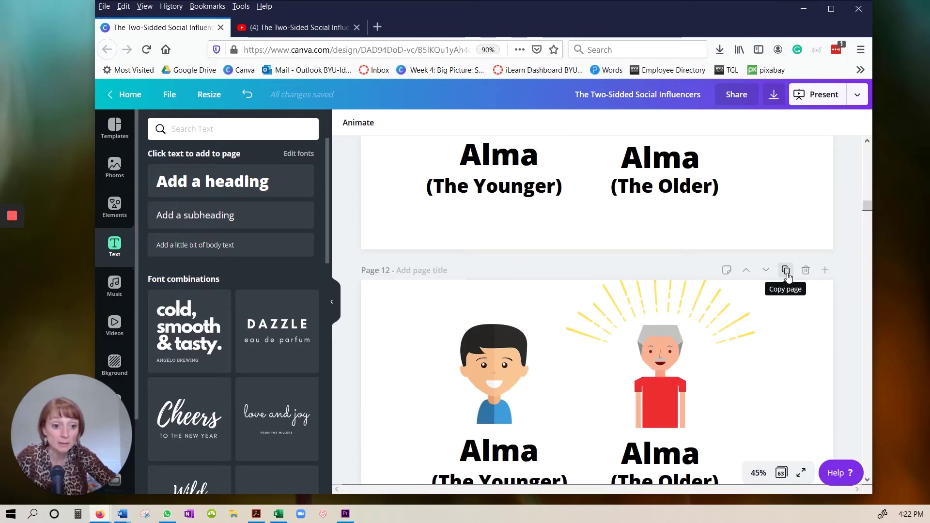
pyautogui.scroll(-5, 648, 357)
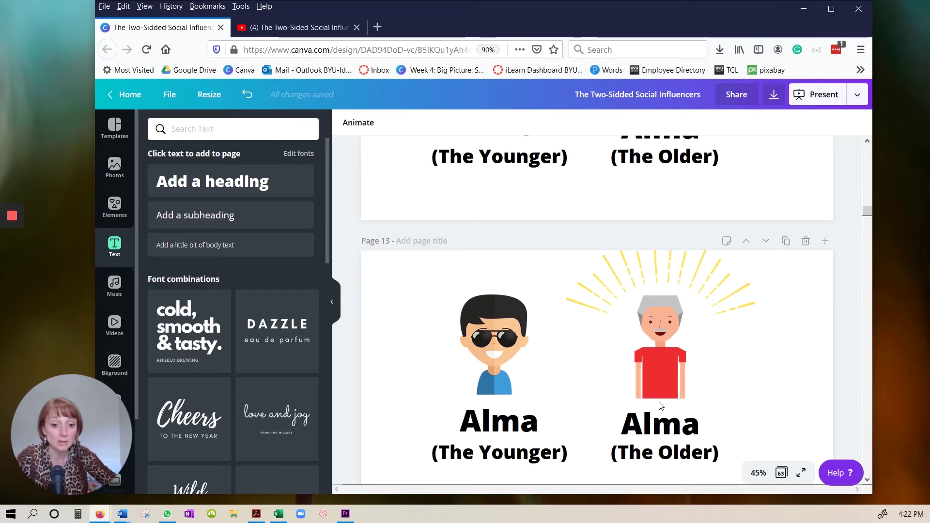
pyautogui.scroll(5, 662, 405)
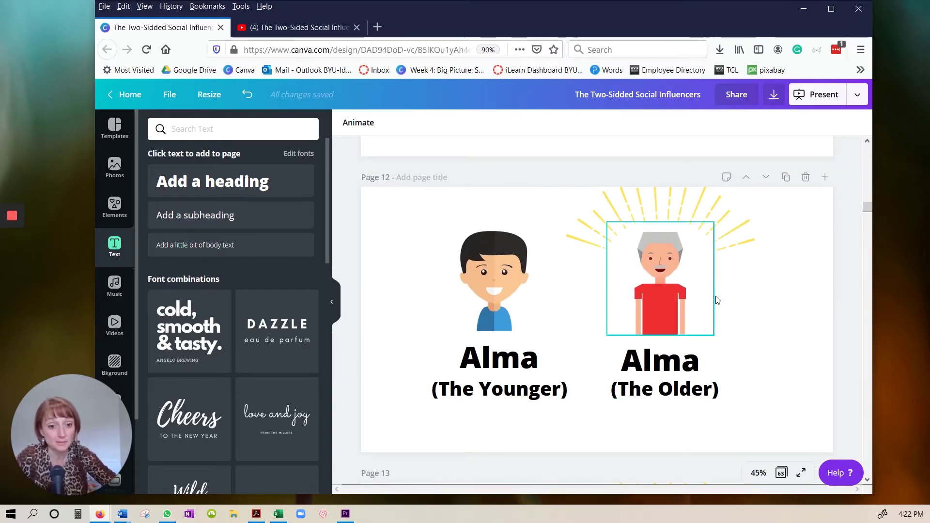
pyautogui.scroll(-5, 777, 312)
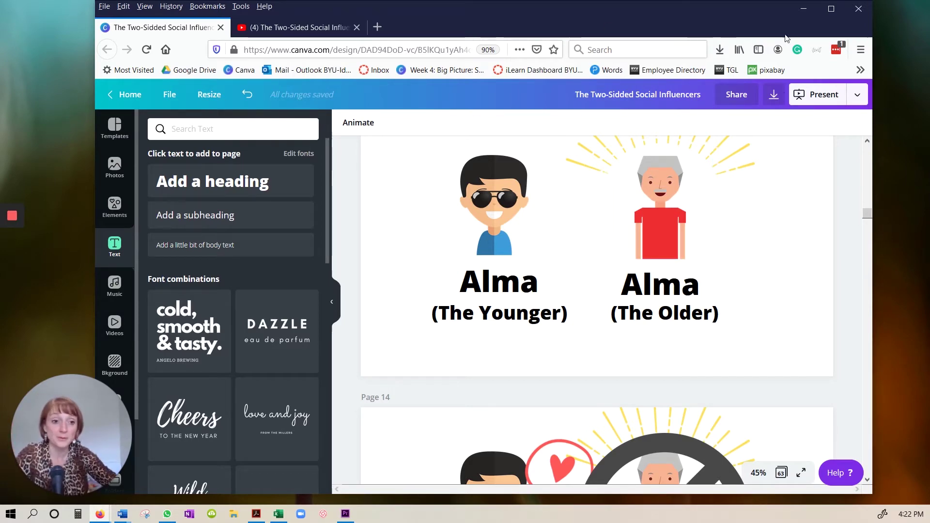
pyautogui.scroll(-5, 740, 280)
pyautogui.scroll(-3, 734, 300)
pyautogui.scroll(10, 732, 316)
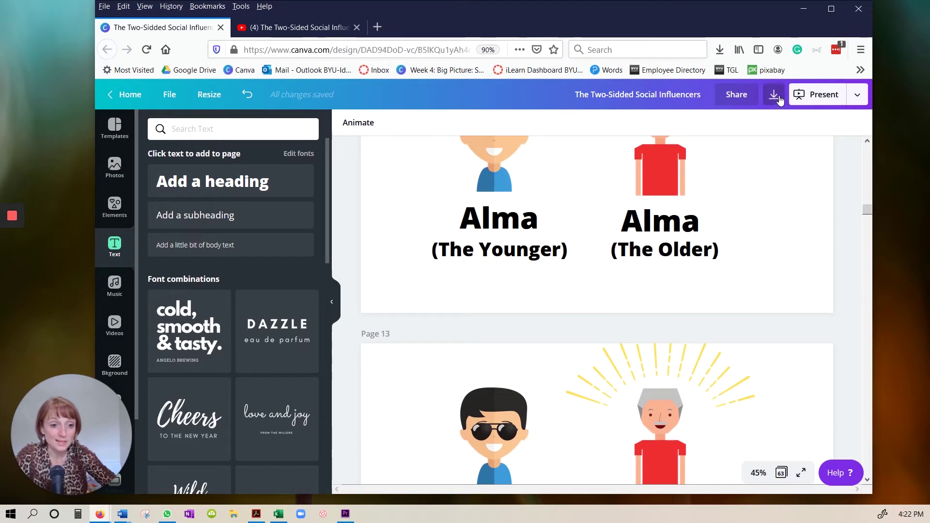
# - Scroll through the design down to pages 58–60 with the sunglasses megaphone girl
pyautogui.scroll(-20, 789, 171)
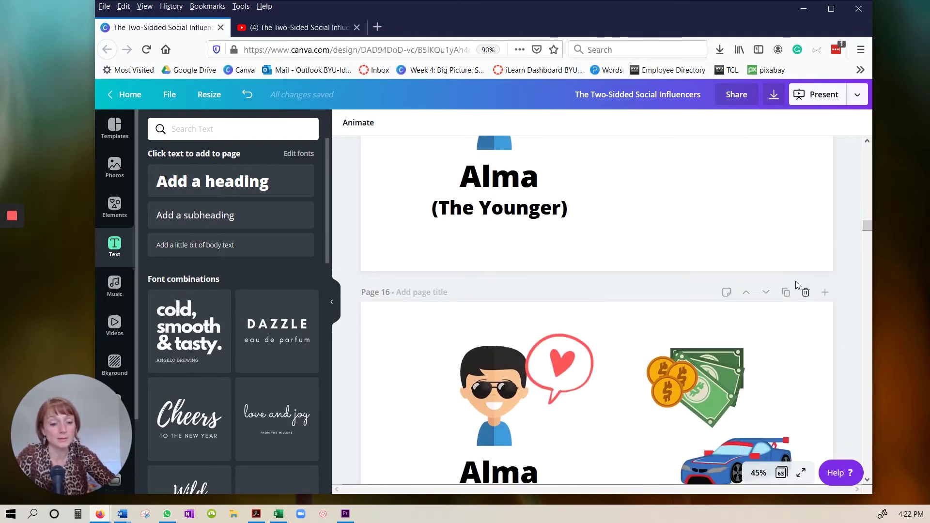
pyautogui.scroll(-12, 790, 291)
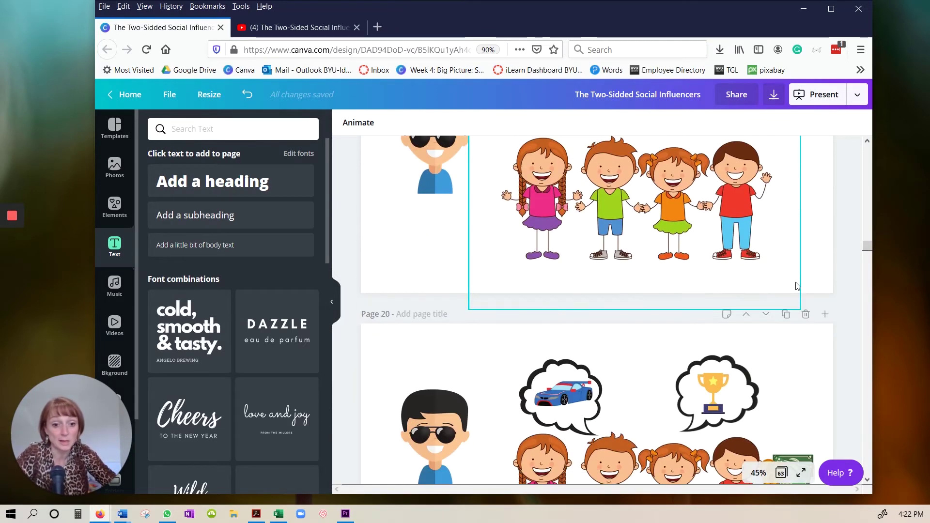
pyautogui.scroll(6, 797, 285)
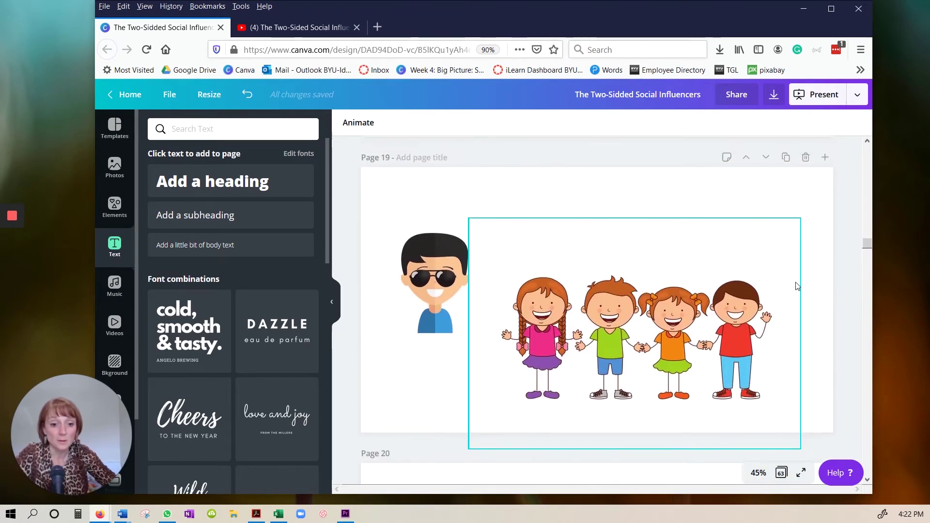
pyautogui.scroll(-8, 697, 228)
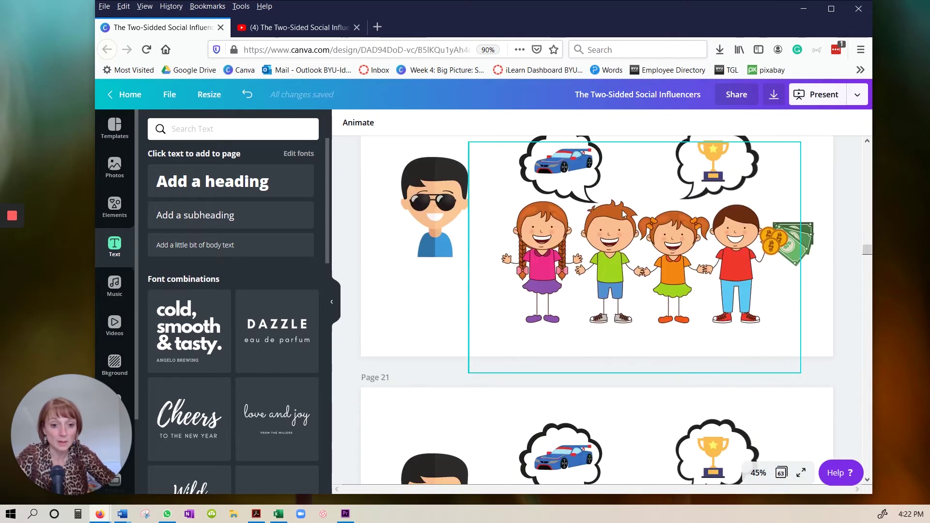
pyautogui.scroll(6, 697, 173)
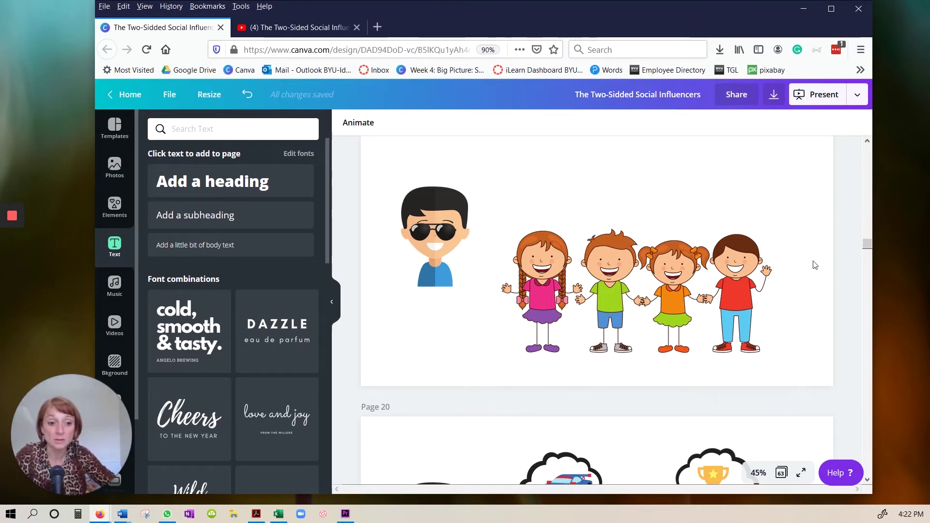
pyautogui.scroll(-15, 823, 315)
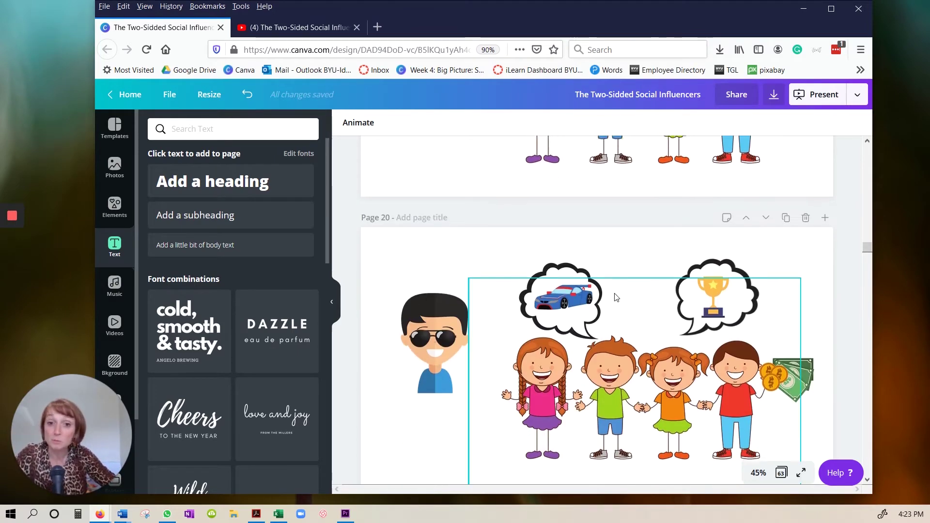
pyautogui.scroll(-20, 671, 288)
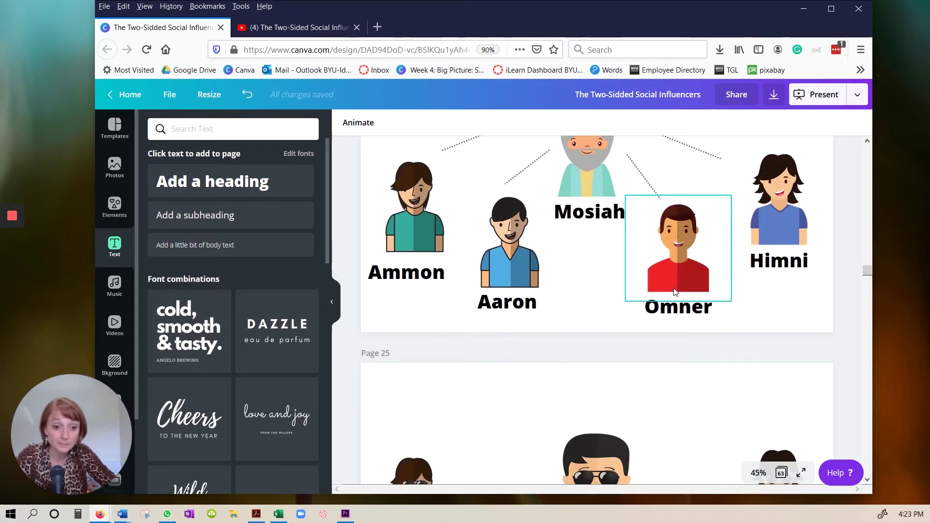
pyautogui.scroll(-20, 674, 282)
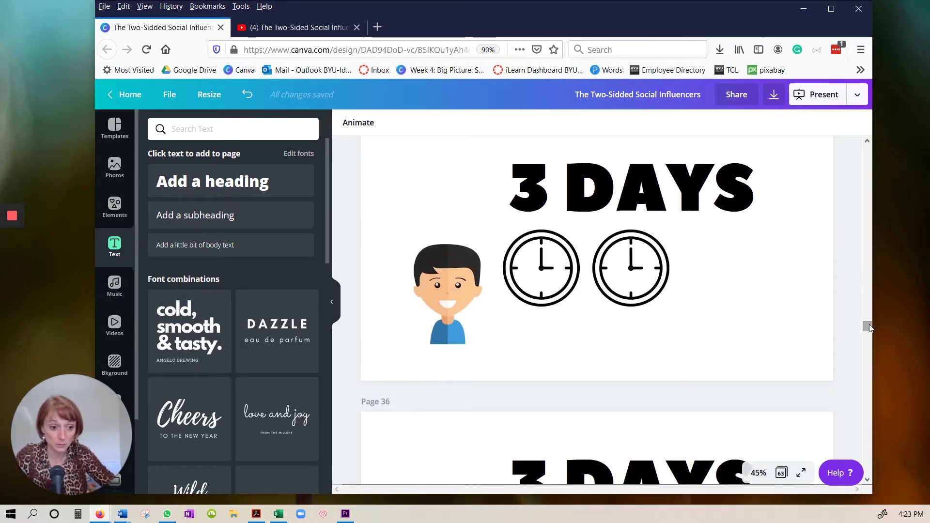
pyautogui.moveTo(869, 328); pyautogui.dragTo(868, 451)
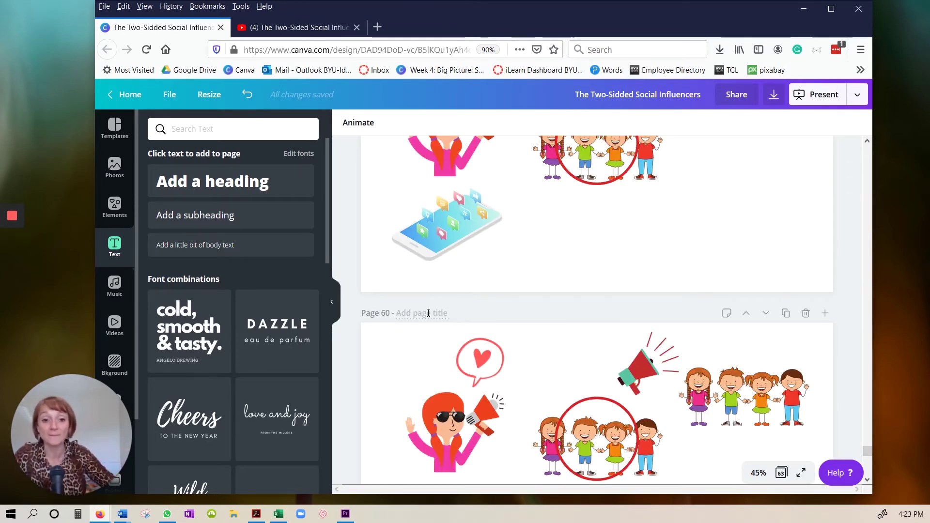
pyautogui.scroll(4, 703, 300)
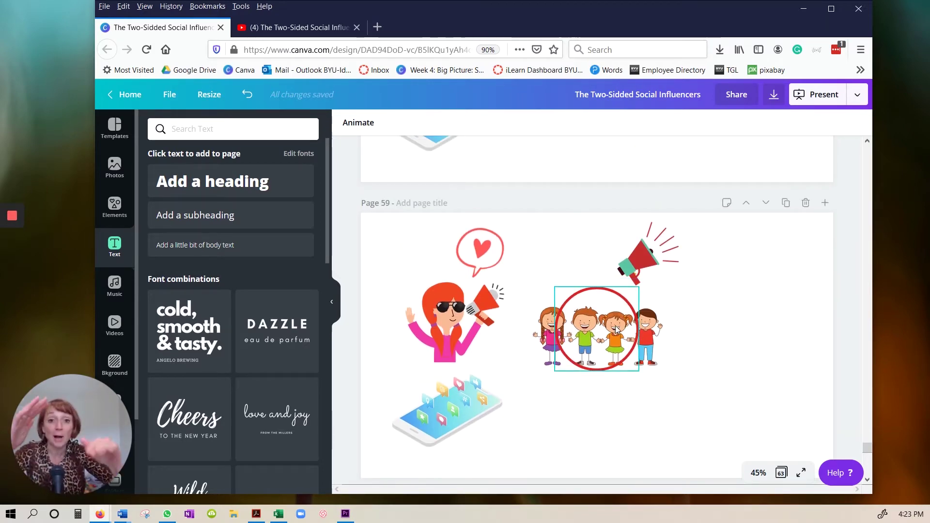
pyautogui.scroll(5, 615, 326)
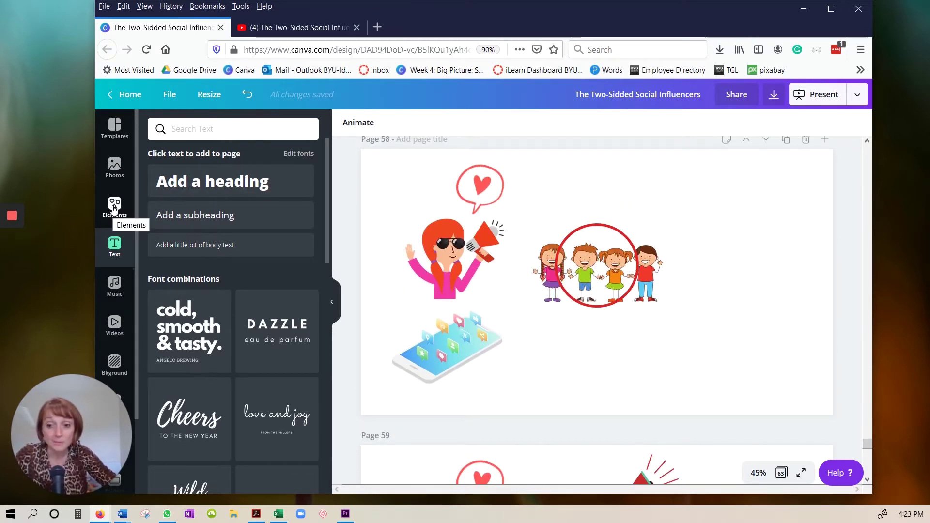
# - Bring back the Elements search results for 'man'
pyautogui.click(114, 207)
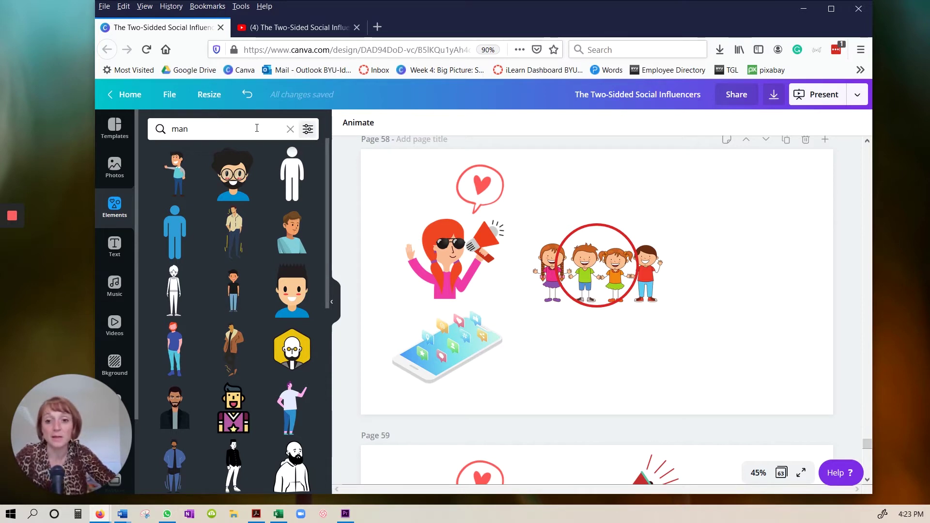
pyautogui.click(197, 129)
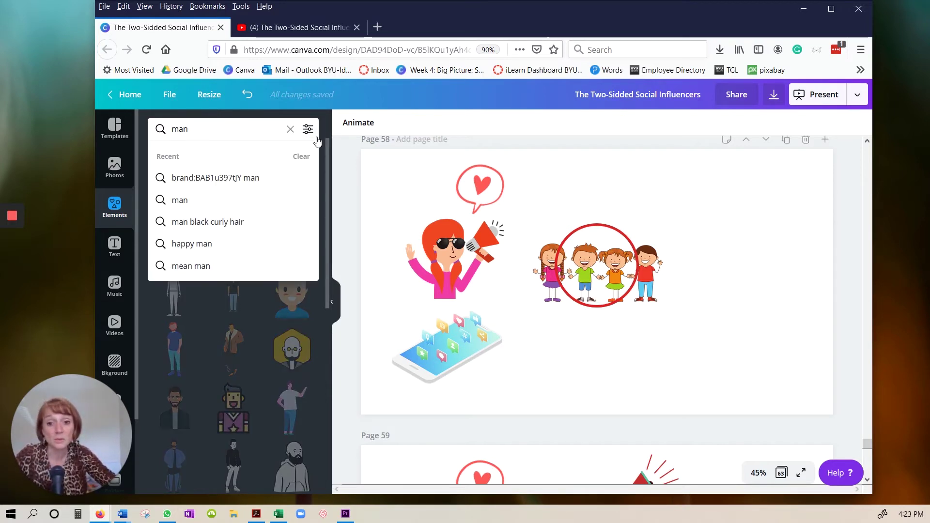
pyautogui.click(353, 180)
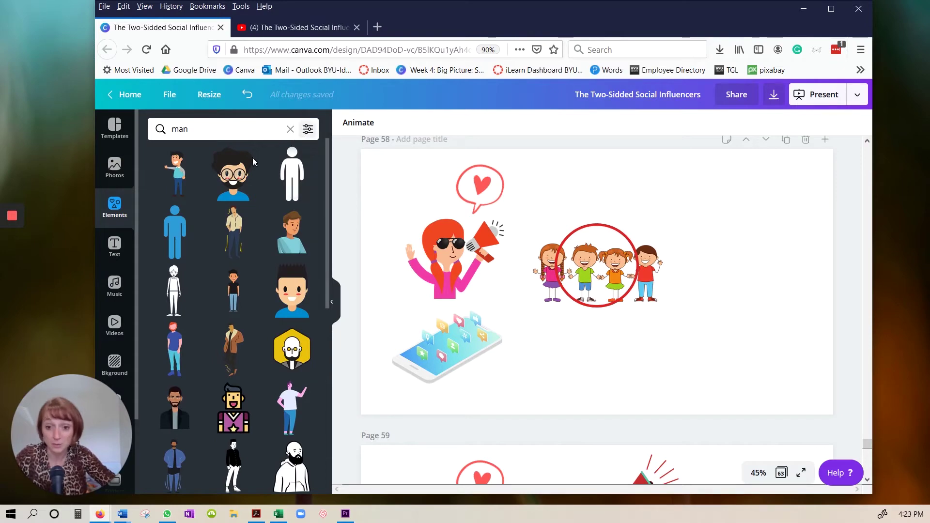
pyautogui.scroll(-5, 261, 321)
pyautogui.scroll(5, 261, 321)
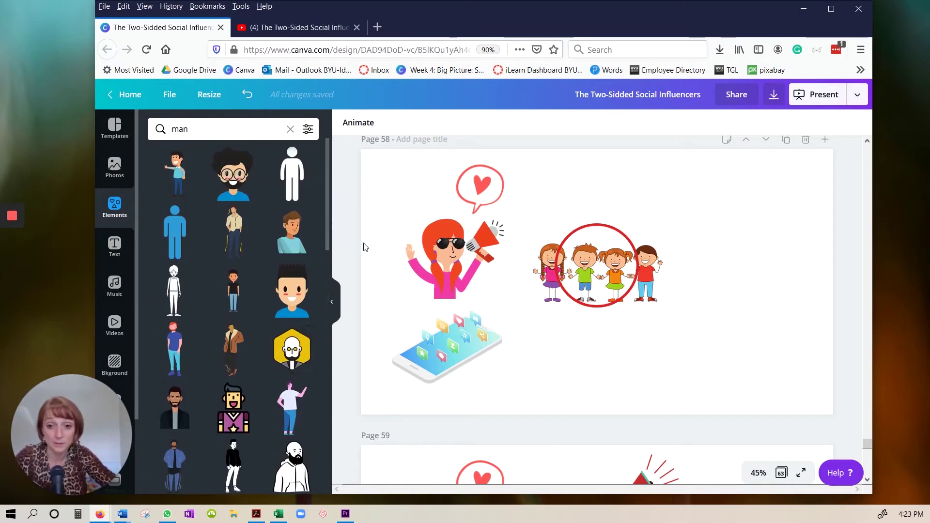
# - Filter the 'man' results to Free availability only and apply the filter
pyautogui.click(308, 129)
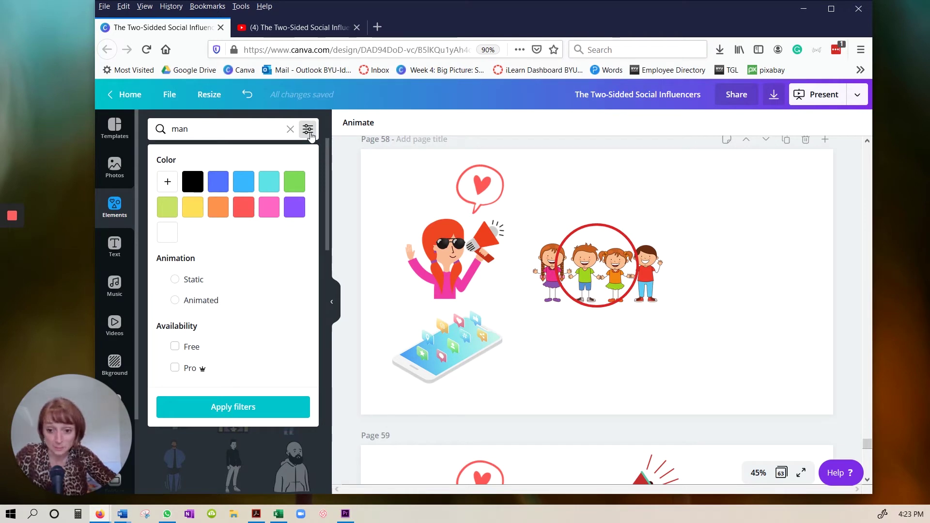
pyautogui.click(243, 122)
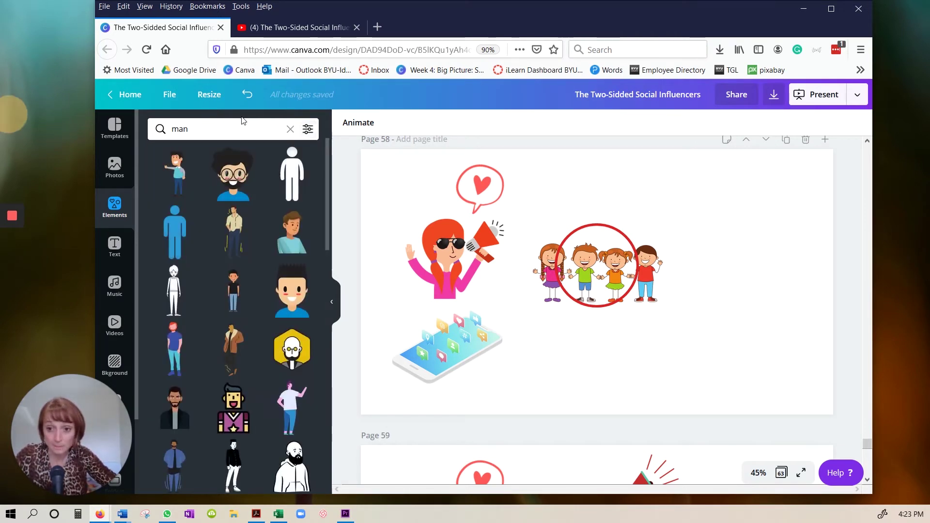
pyautogui.click(308, 129)
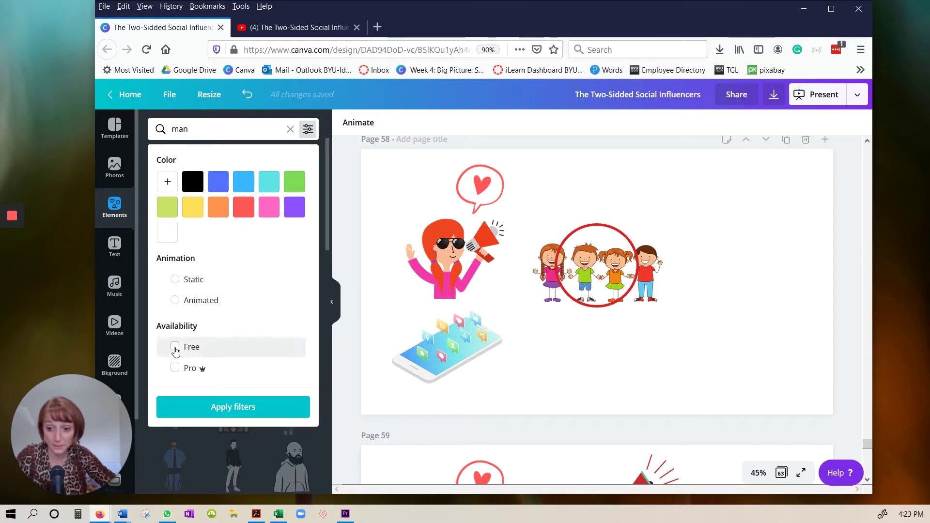
pyautogui.click(176, 347)
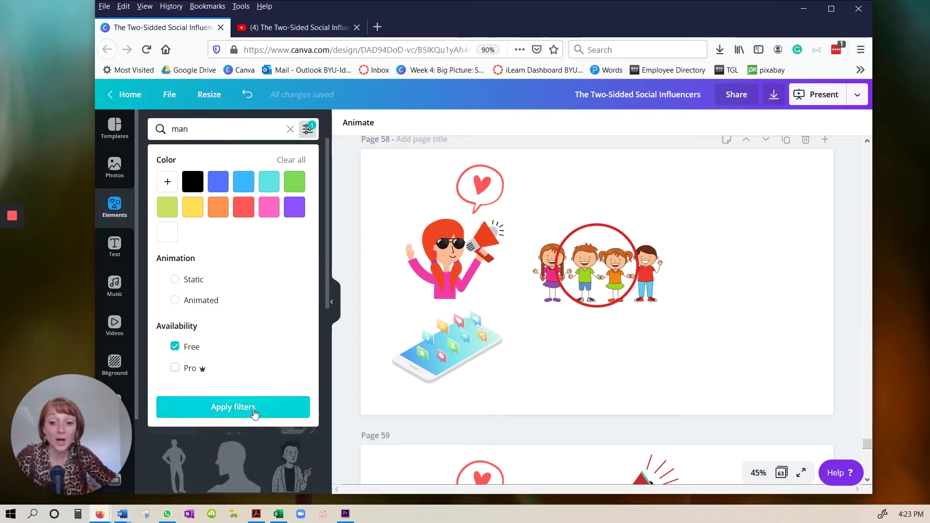
pyautogui.click(254, 412)
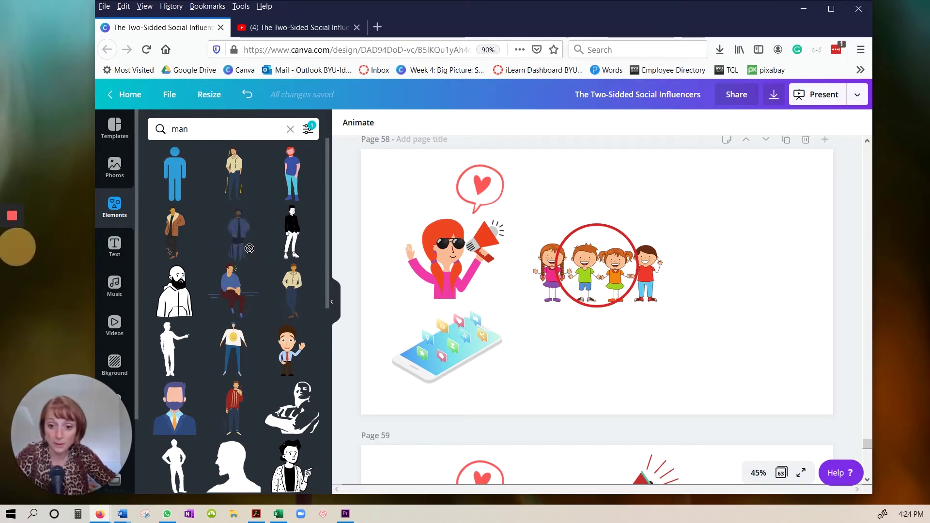
pyautogui.scroll(-15, 209, 272)
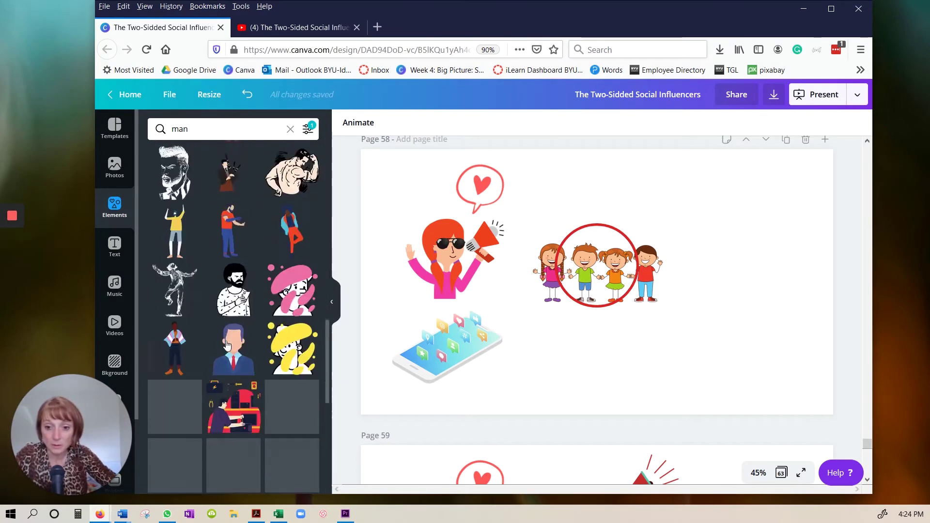
pyautogui.scroll(-15, 233, 339)
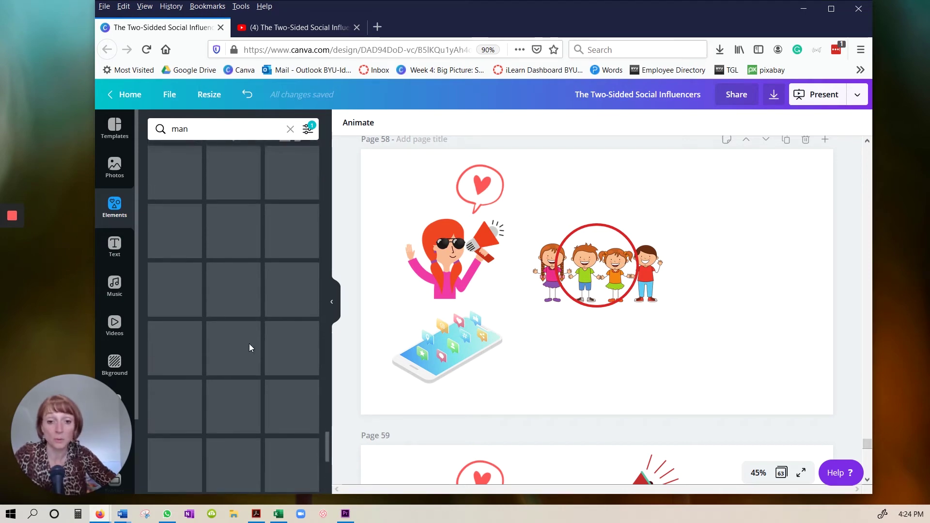
pyautogui.scroll(20, 303, 325)
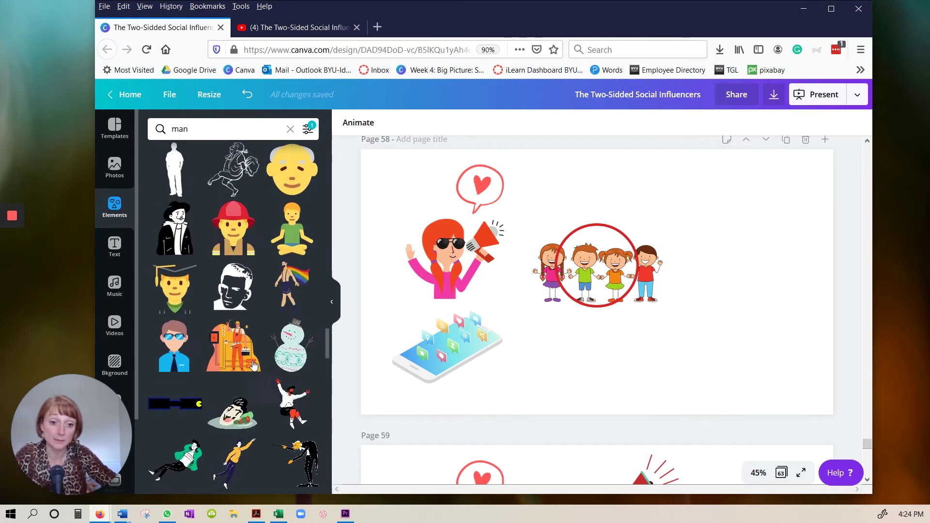
pyautogui.scroll(2, 320, 379)
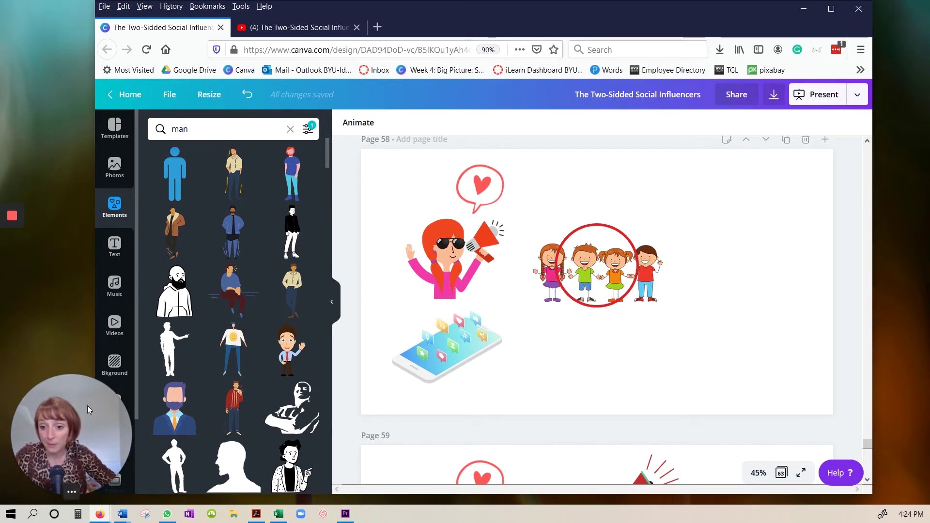
# - Show previously uploaded images beside page 58, cancelling a new upload, and select the four-children image
pyautogui.scroll(-2, 111, 226)
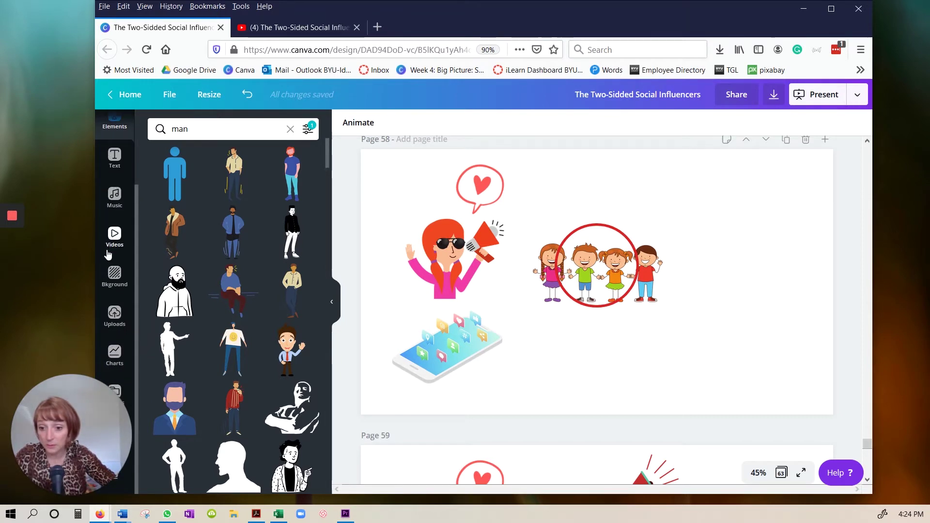
pyautogui.click(112, 311)
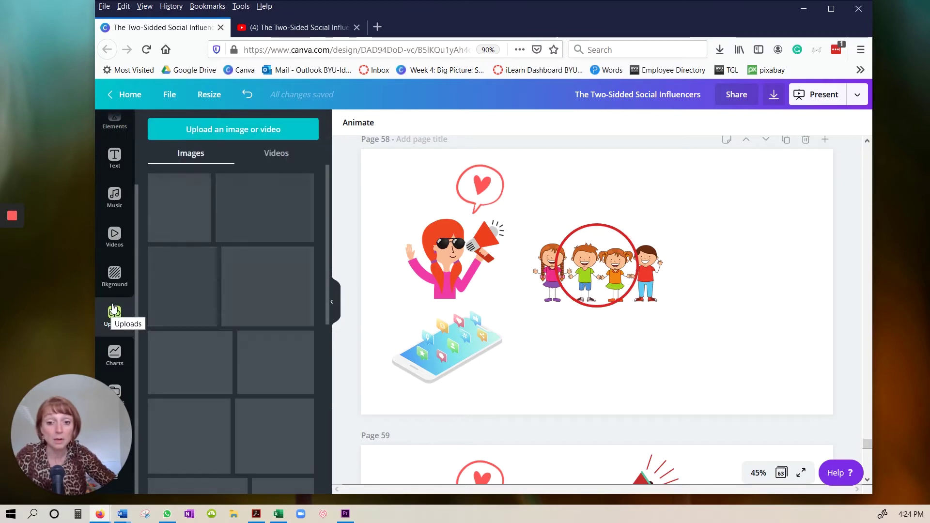
pyautogui.click(239, 134)
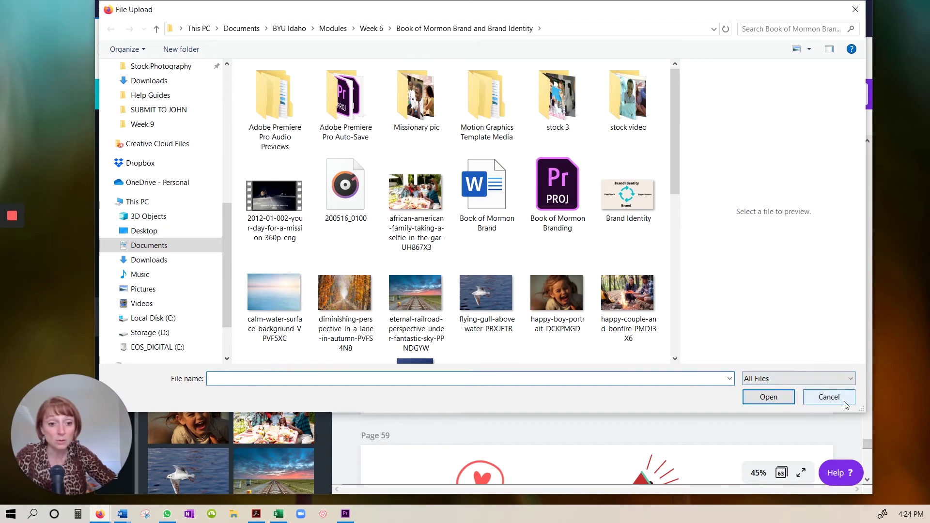
pyautogui.click(845, 402)
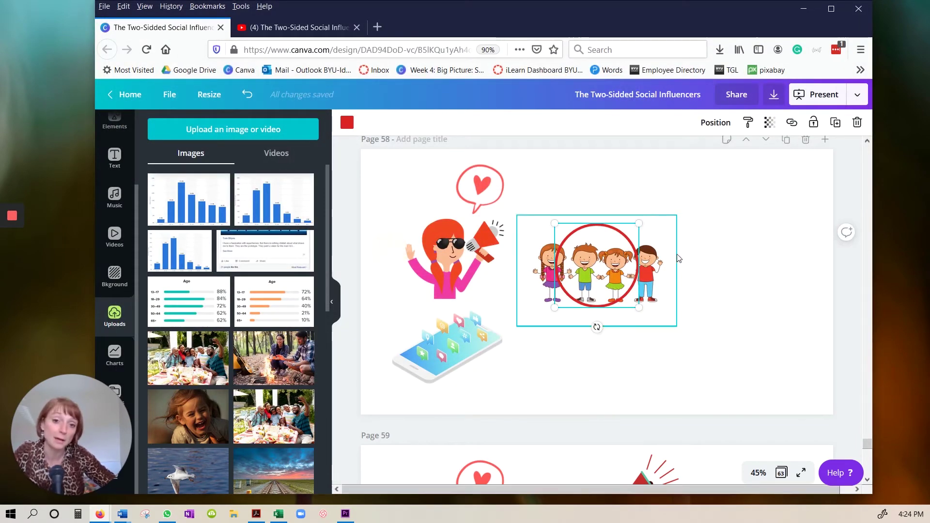
pyautogui.click(638, 270)
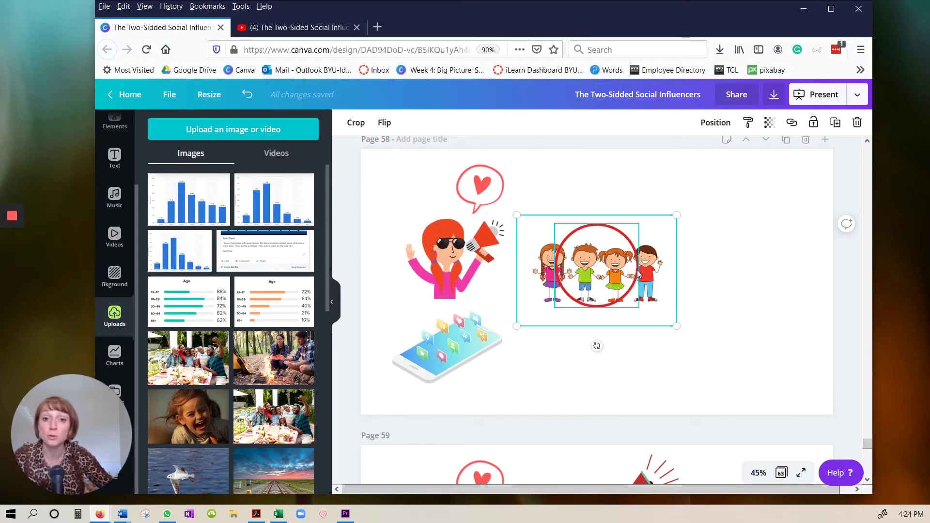
# - Scroll back to page 1 of the design
pyautogui.scroll(15, 822, 244)
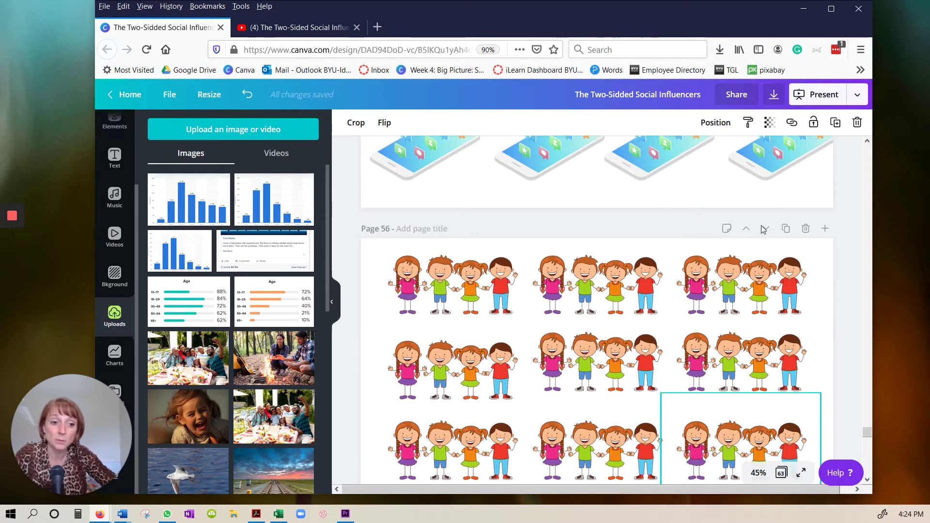
pyautogui.moveTo(868, 431); pyautogui.dragTo(862, 297)
pyautogui.click(597, 122)
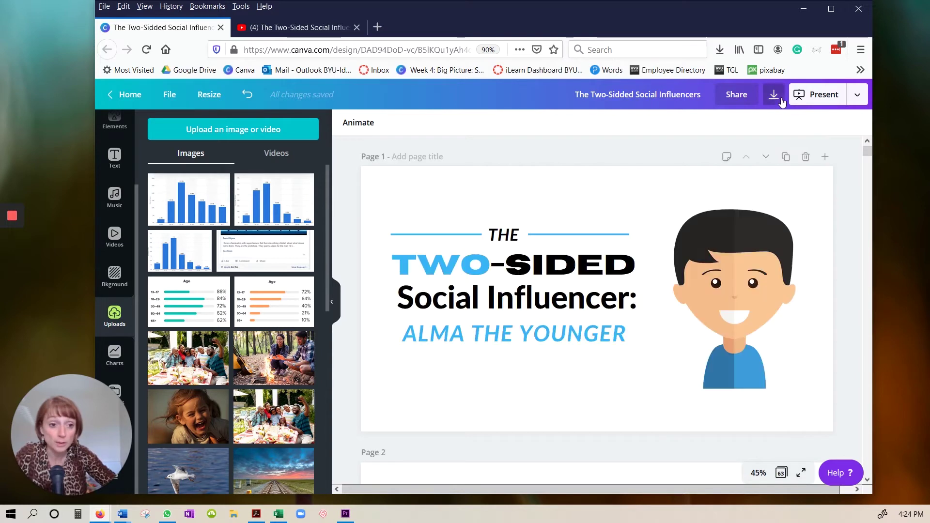
# - Download the design as JPG instead of PDF Standard
pyautogui.click(774, 97)
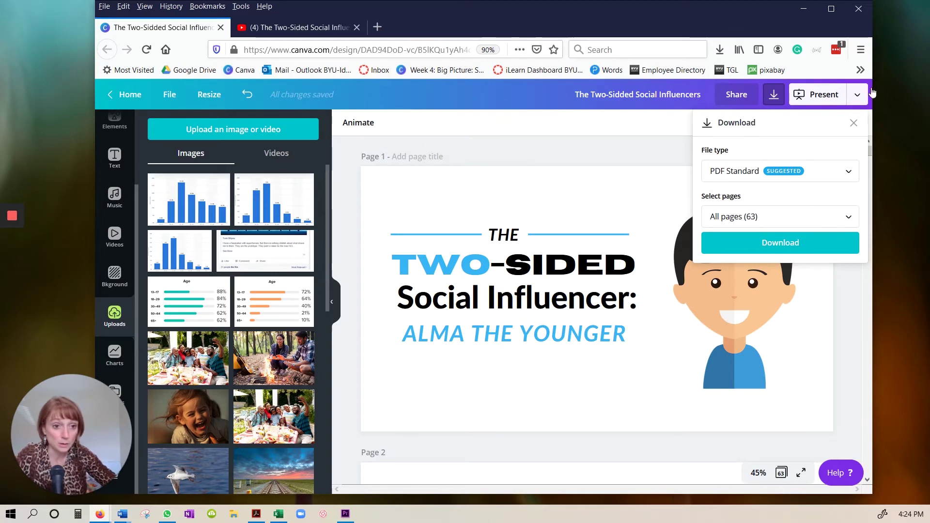
pyautogui.click(744, 174)
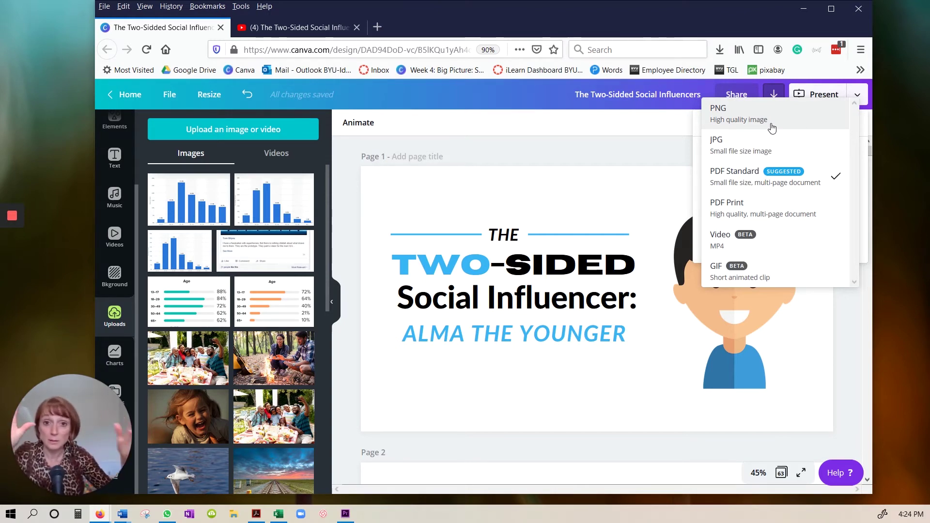
pyautogui.click(790, 145)
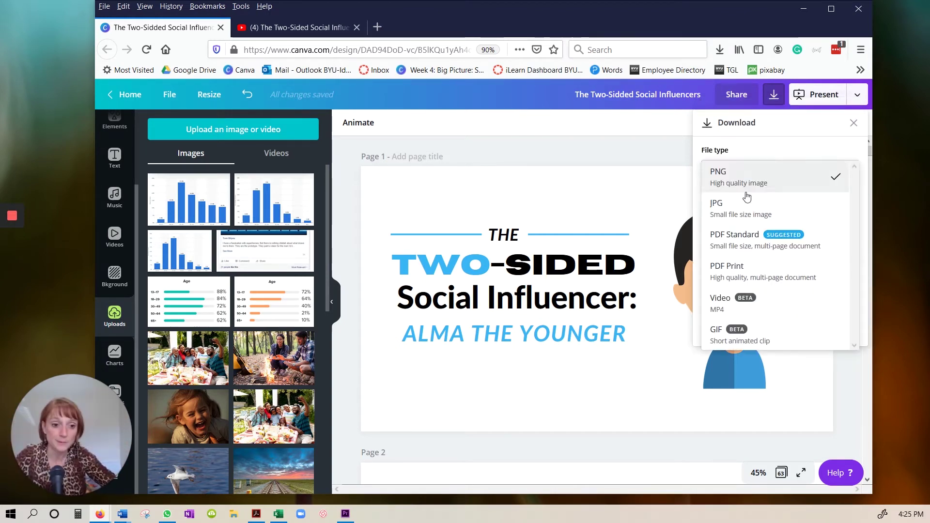
pyautogui.click(805, 309)
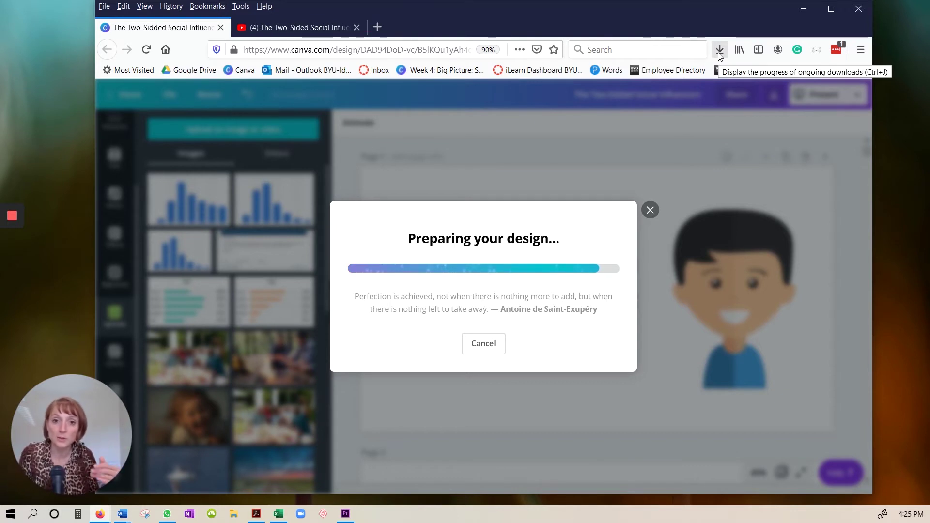
# - In Premiere Pro, set the playhead to 00;00;20;19 and select the 1.png clip
pyautogui.click(346, 515)
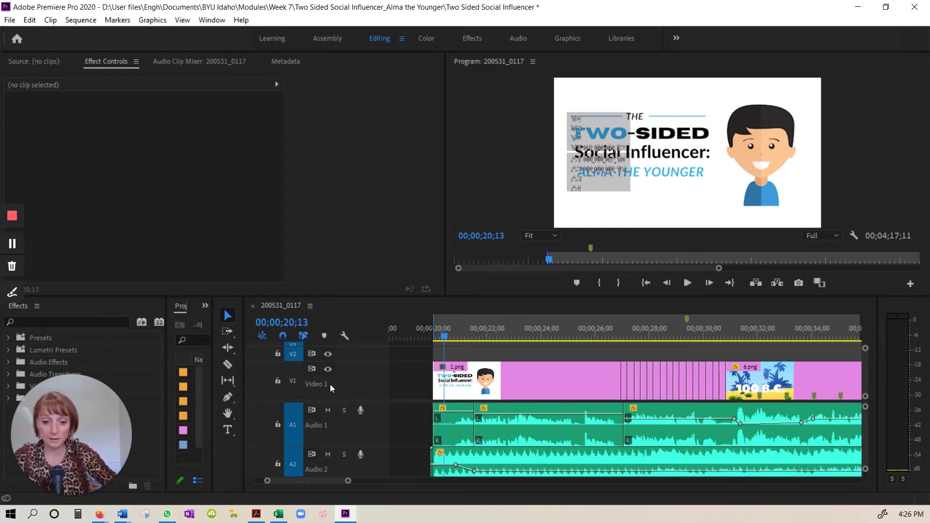
pyautogui.scroll(3, 333, 388)
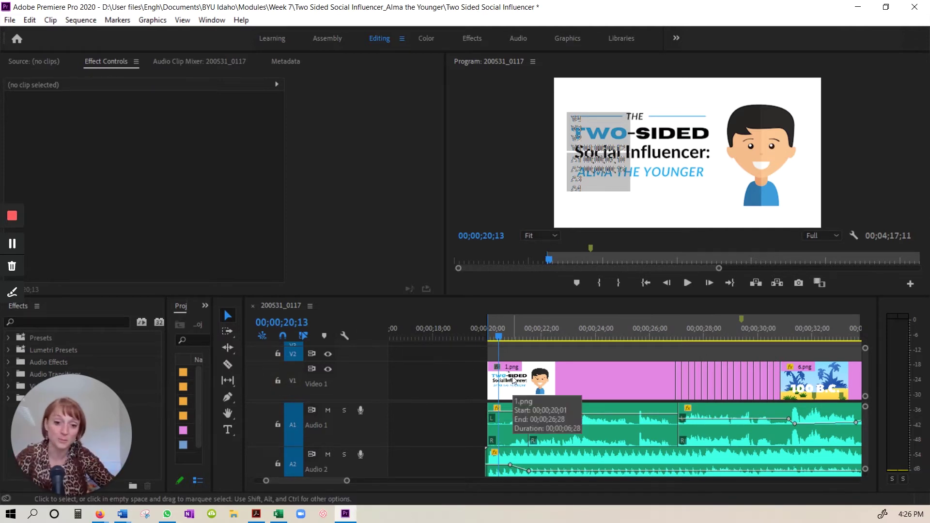
pyautogui.click(548, 341)
pyautogui.click(503, 324)
pyautogui.click(535, 386)
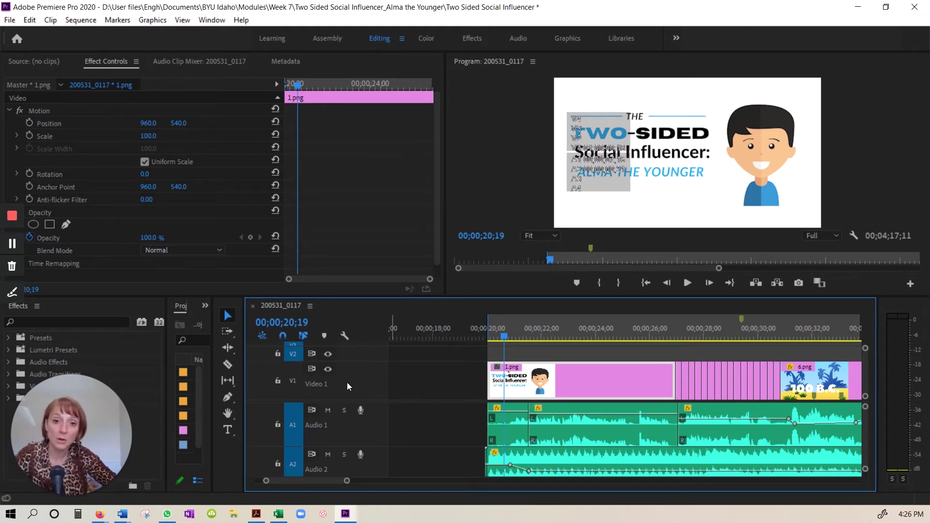
# - Enlarge the timeline, leave V1, A1 and A2 unlocked, and add an Audio 2 volume keyframe
pyautogui.click(278, 381)
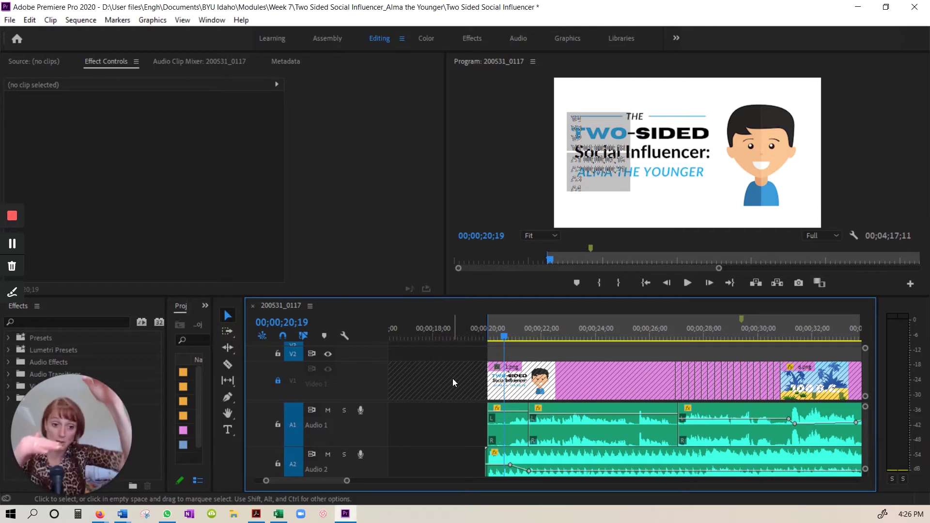
pyautogui.click(278, 379)
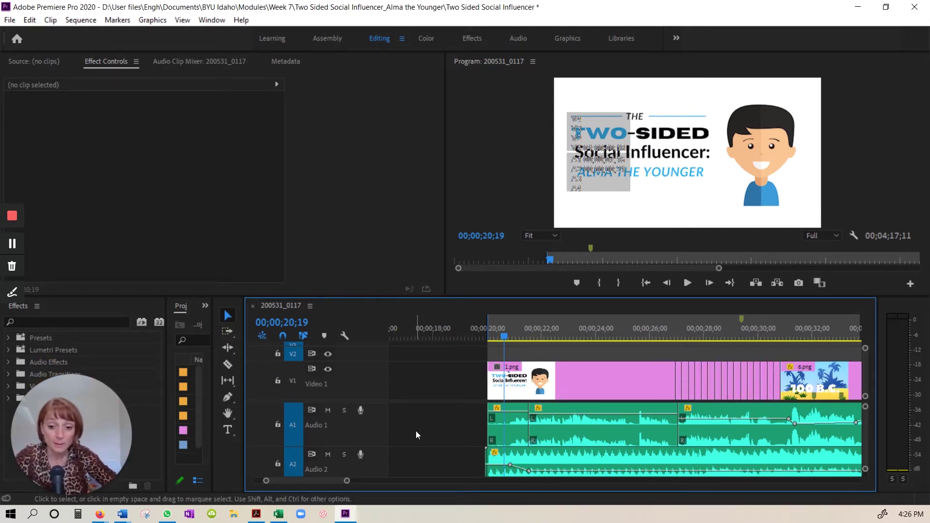
pyautogui.click(277, 425)
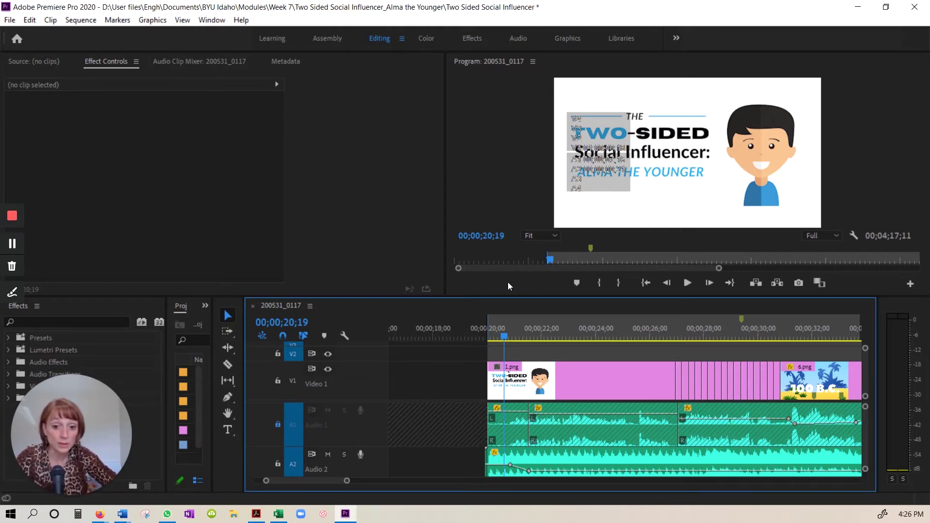
pyautogui.moveTo(510, 294); pyautogui.dragTo(516, 265)
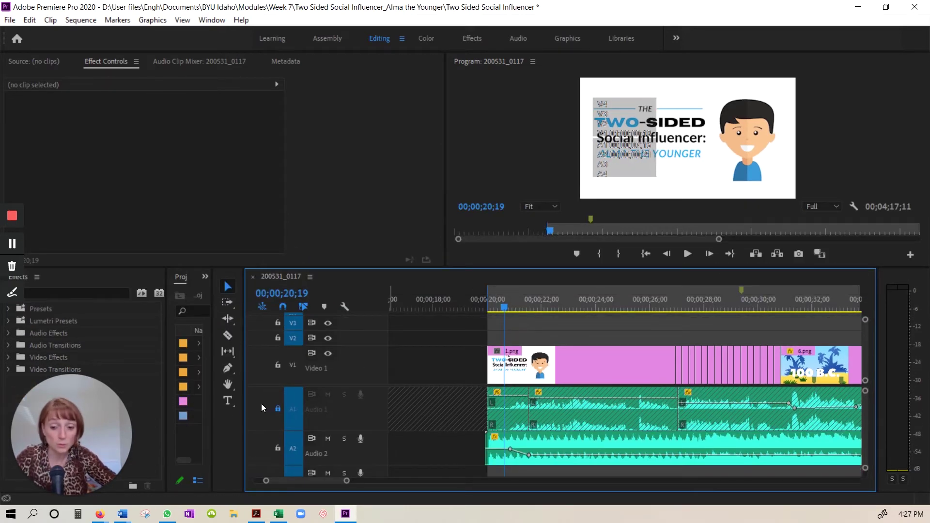
pyautogui.click(275, 449)
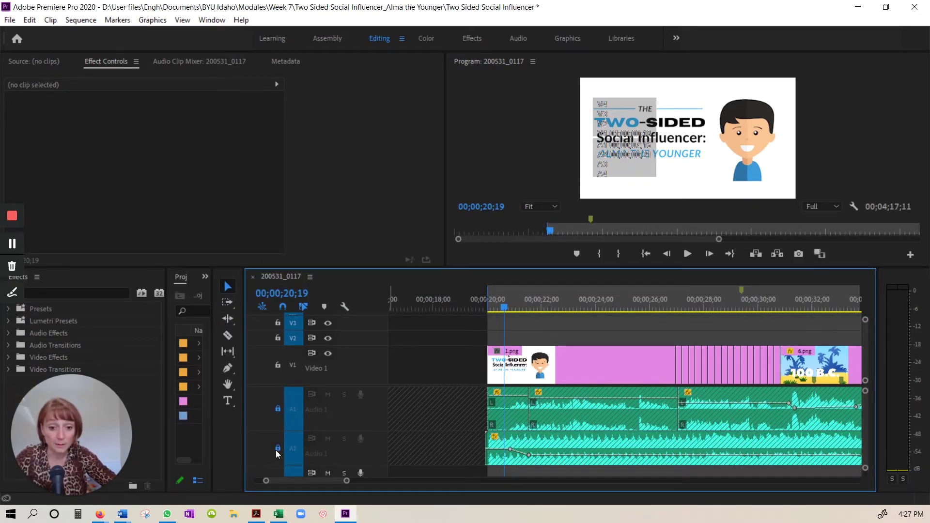
pyautogui.click(278, 408)
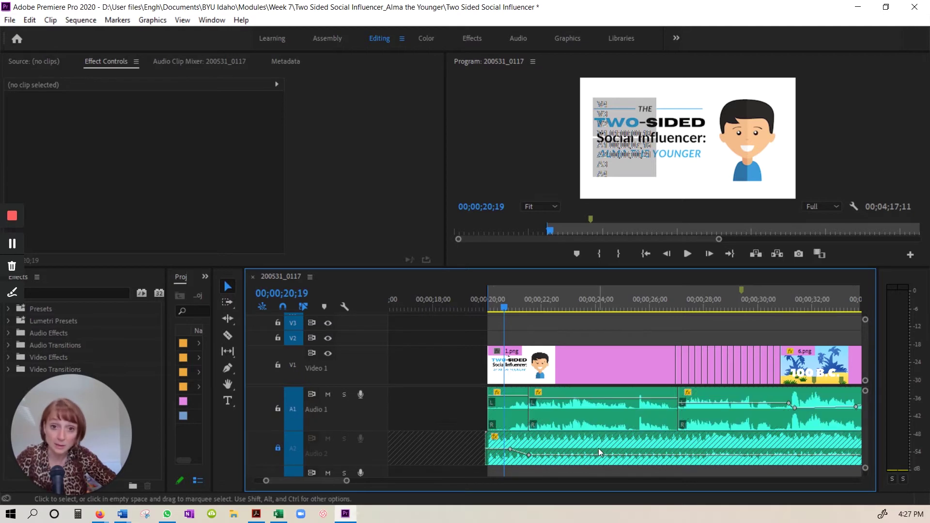
pyautogui.click(276, 449)
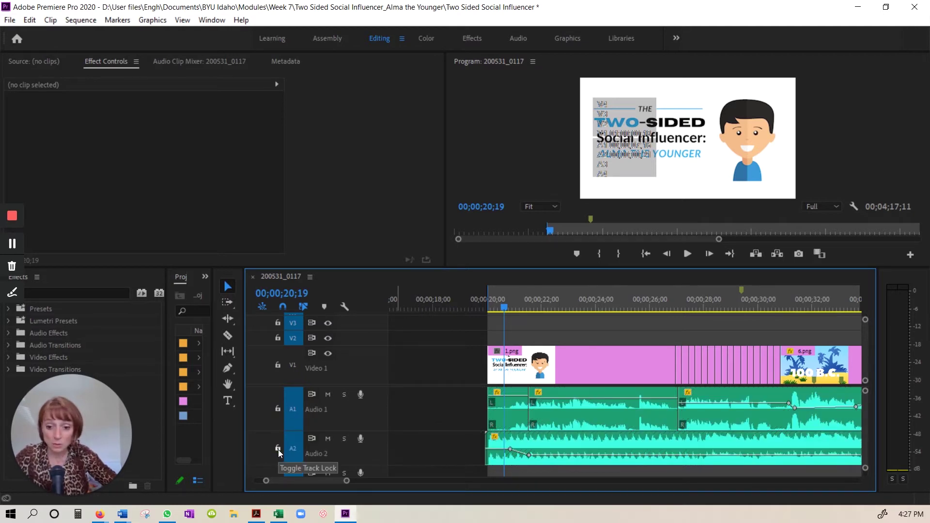
pyautogui.keyDown('ctrl'); pyautogui.click(510, 444); pyautogui.keyUp('ctrl')
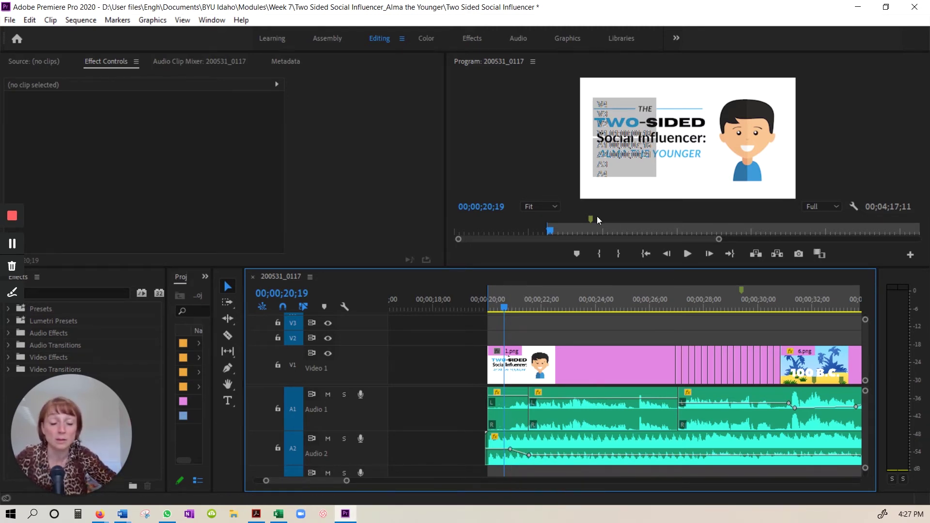
# - Open Envato Elements from the bookmarks and search Music for 'adventure', showing 4,373 tracks
pyautogui.click(859, 7)
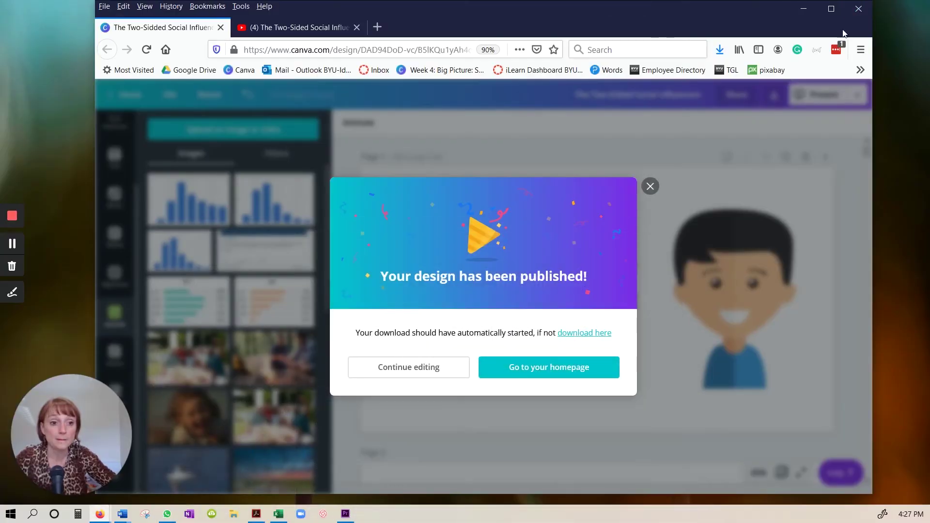
pyautogui.click(861, 70)
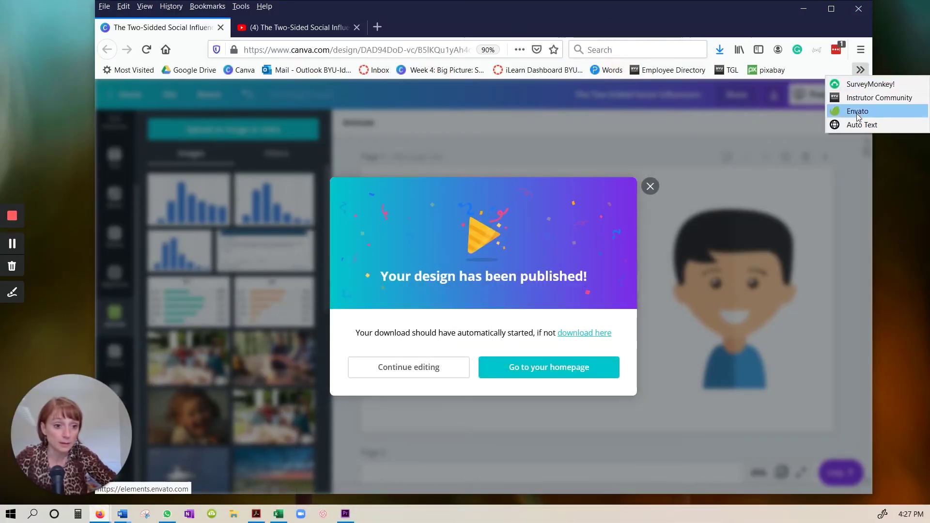
pyautogui.click(835, 115)
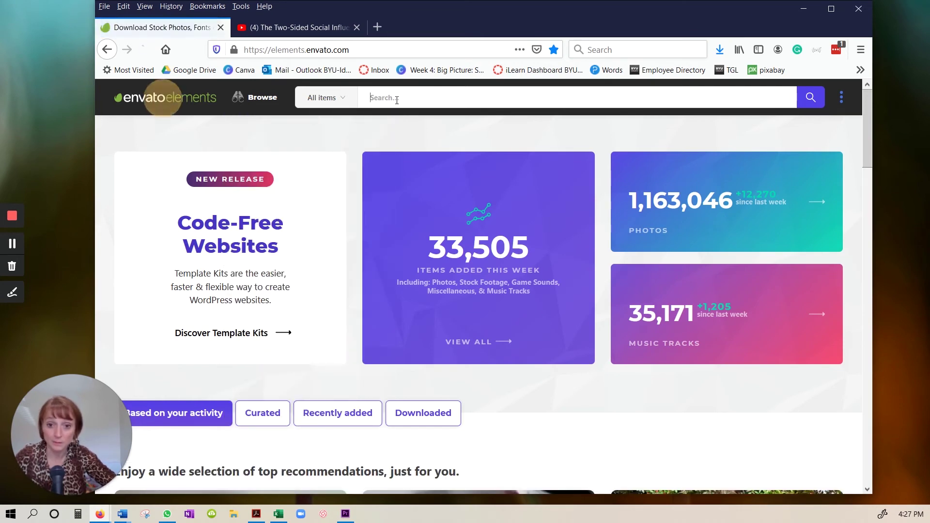
pyautogui.click(397, 101)
pyautogui.write('adventure')
pyautogui.click(335, 102)
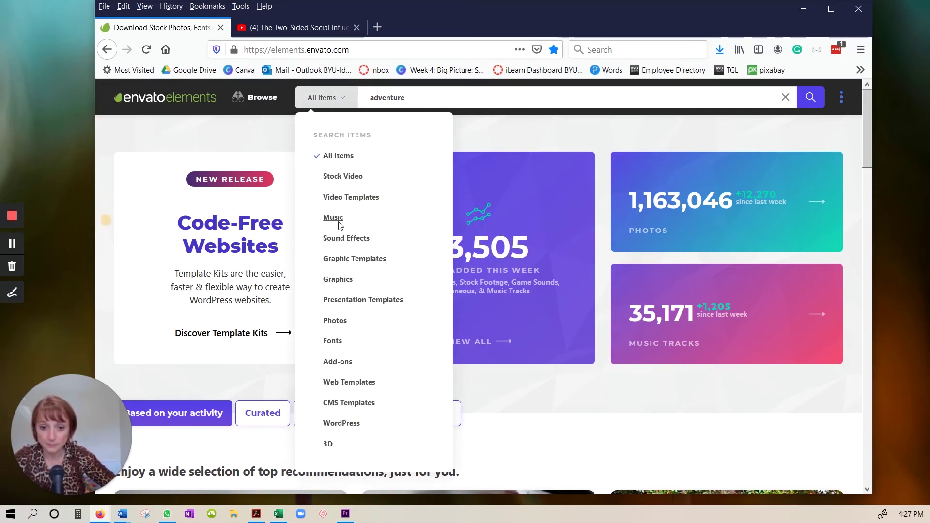
pyautogui.click(335, 218)
pyautogui.press('Return')
pyautogui.scroll(-3, 441, 330)
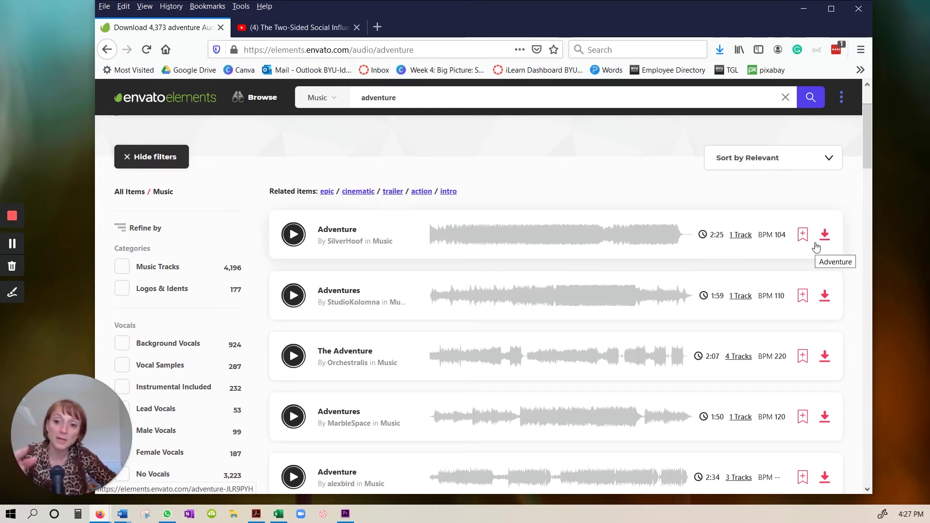
pyautogui.moveTo(440, 10)
pyautogui.mouseDown()
pyautogui.moveTo(430, 21)
pyautogui.moveTo(458, 15)
pyautogui.mouseUp()
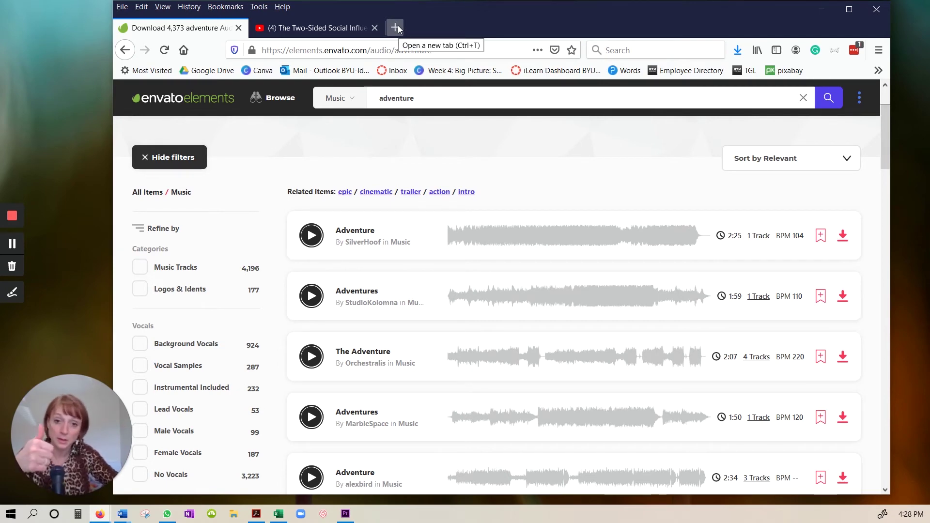
# - Open filmmusic.io in a new browser tab, then minimize Firefox
pyautogui.click(397, 25)
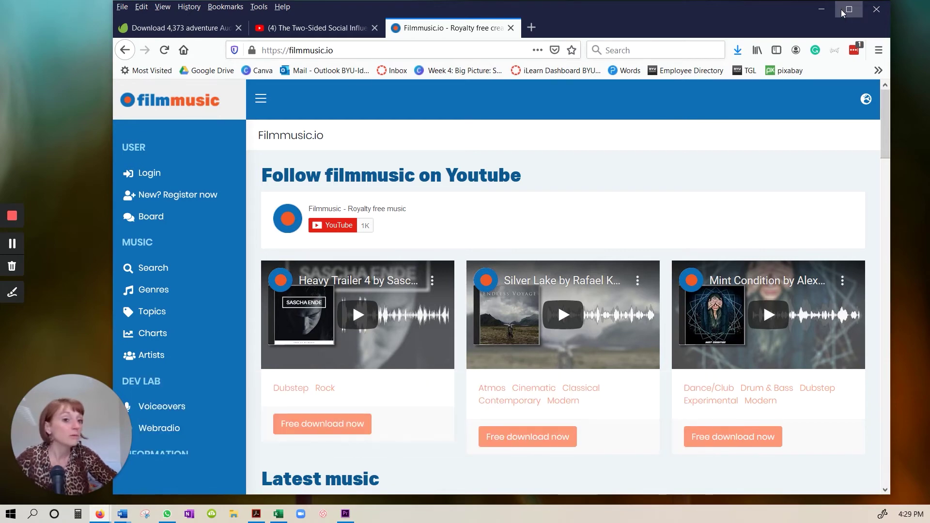
pyautogui.click(818, 10)
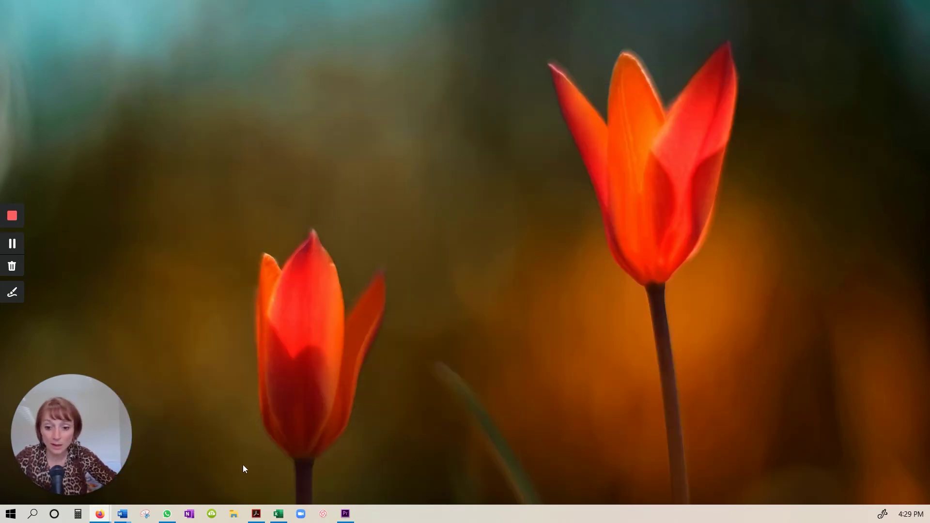
# - Select the 1.png clip, scrub to 21;26, then lock and unlock the Audio 1 track
pyautogui.click(344, 514)
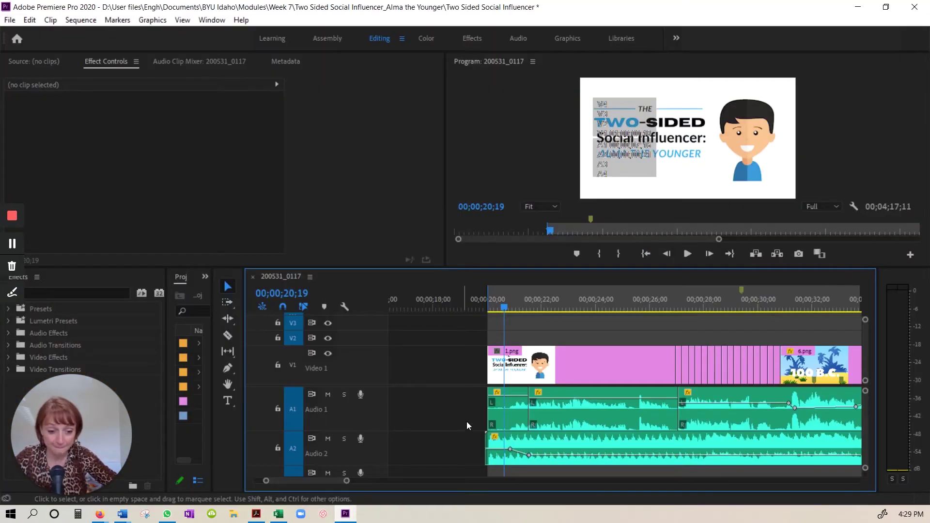
pyautogui.click(500, 366)
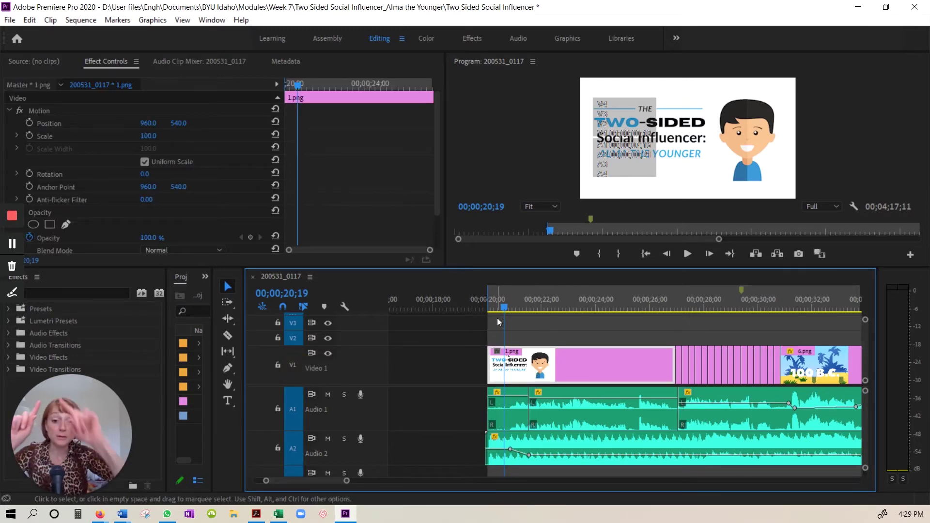
pyautogui.moveTo(572, 350); pyautogui.dragTo(545, 379)
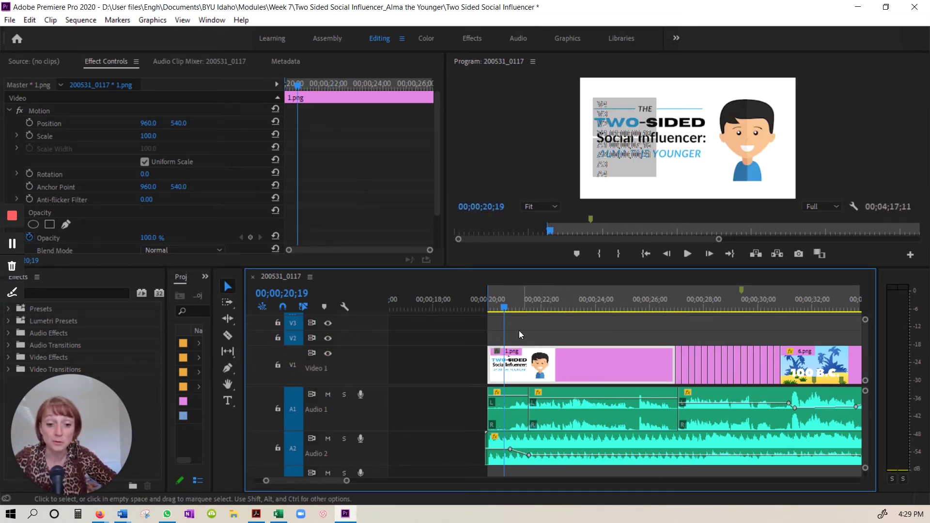
pyautogui.moveTo(506, 309); pyautogui.dragTo(537, 313)
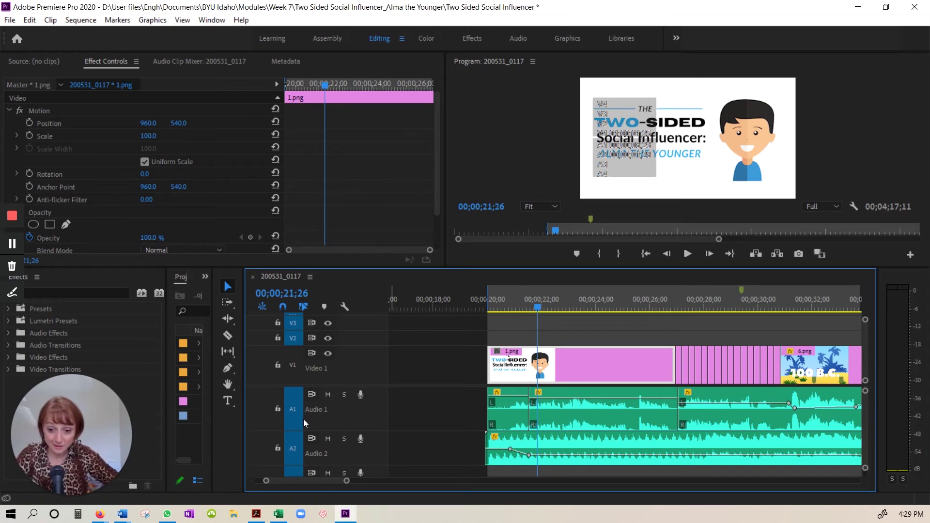
pyautogui.click(274, 406)
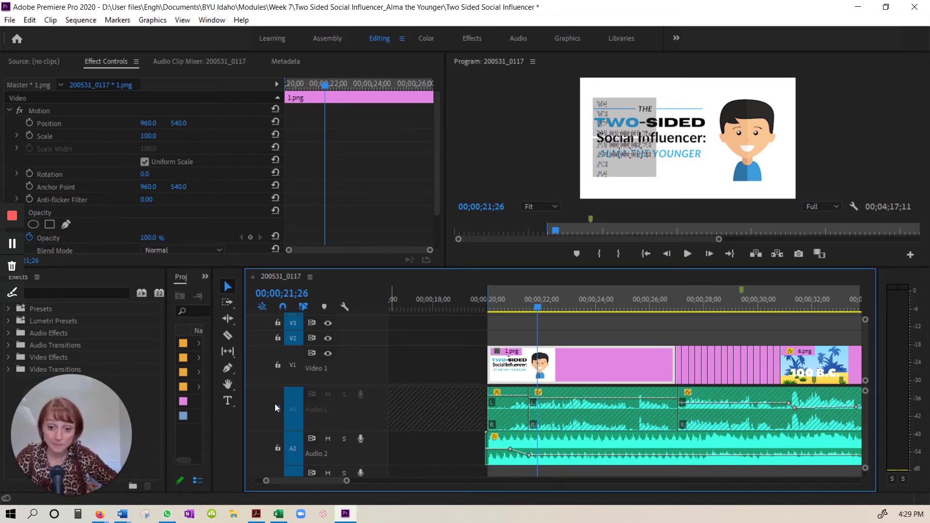
pyautogui.click(277, 409)
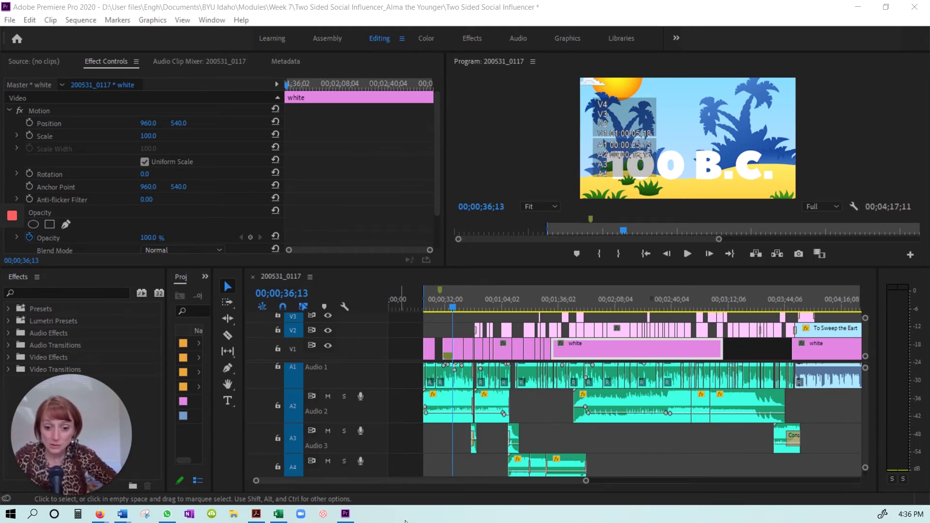
# - Lock and then unlock the Video 1 track
pyautogui.scroll(3, 459, 376)
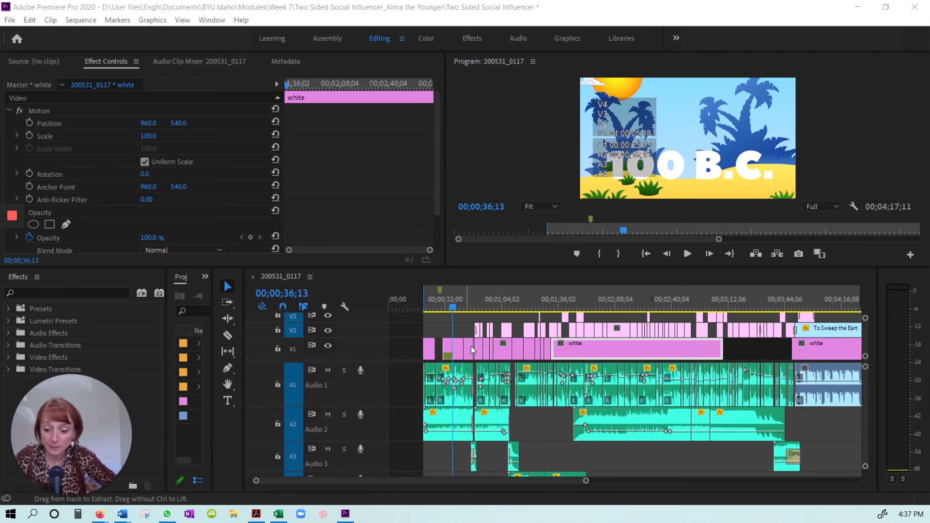
pyautogui.scroll(5, 470, 347)
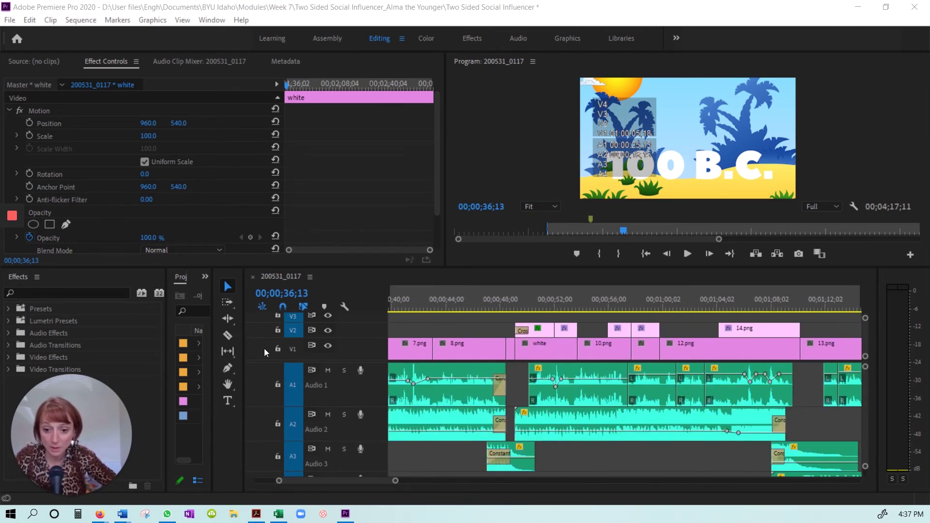
pyautogui.click(277, 349)
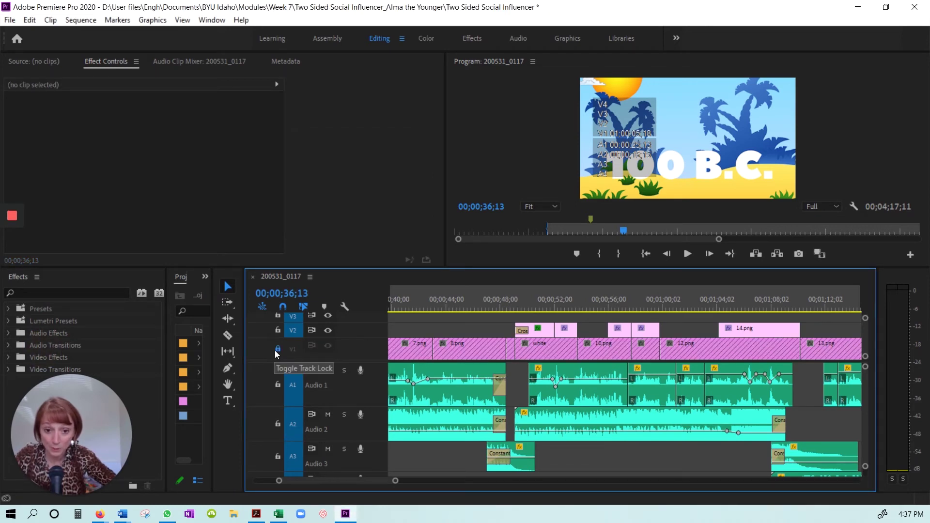
pyautogui.click(274, 350)
pyautogui.scroll(2, 413, 488)
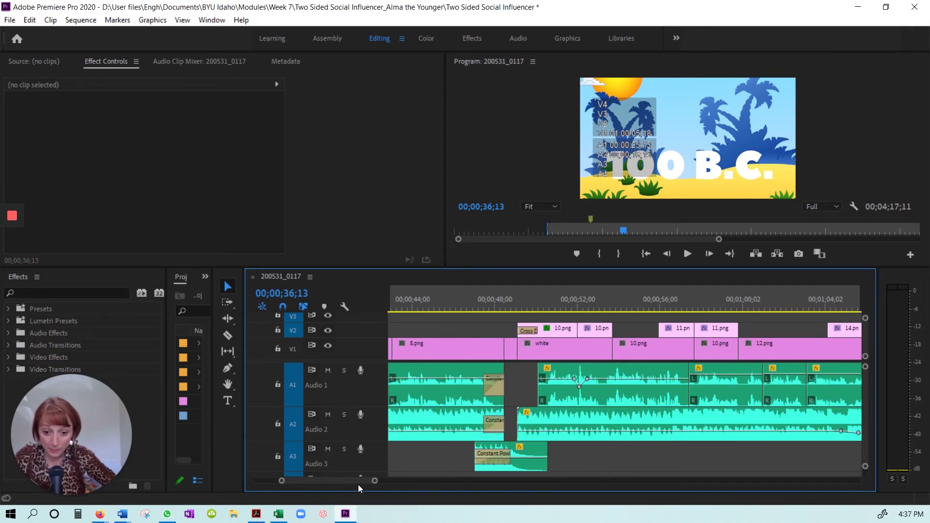
pyautogui.moveTo(359, 485); pyautogui.dragTo(326, 481)
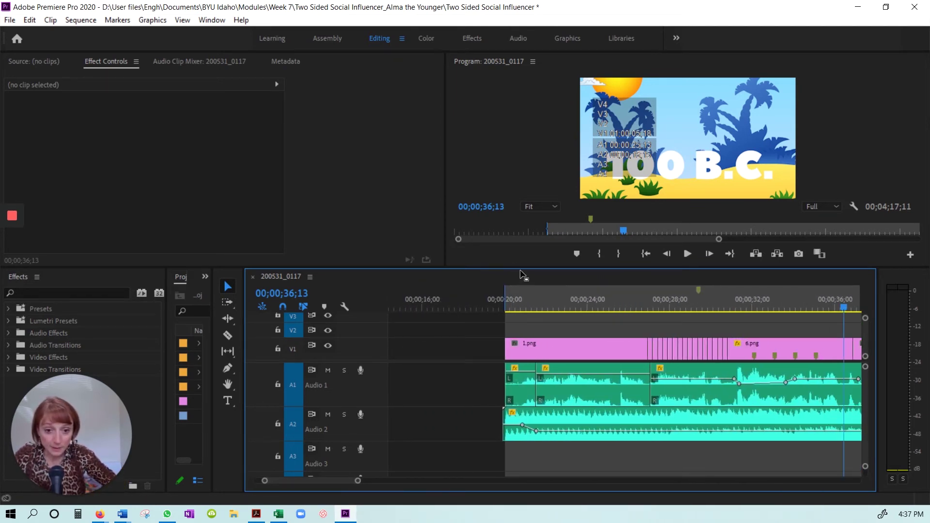
# - Zoom in on the title clip and play through it to 26;25
pyautogui.click(523, 294)
pyautogui.press('=')
pyautogui.press('=')
pyautogui.press('=')
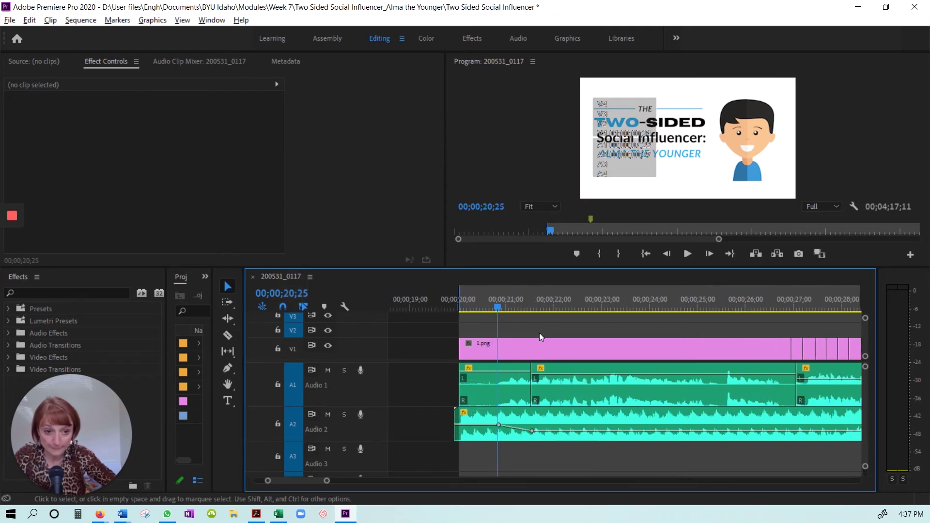
pyautogui.press('-')
pyautogui.click(474, 308)
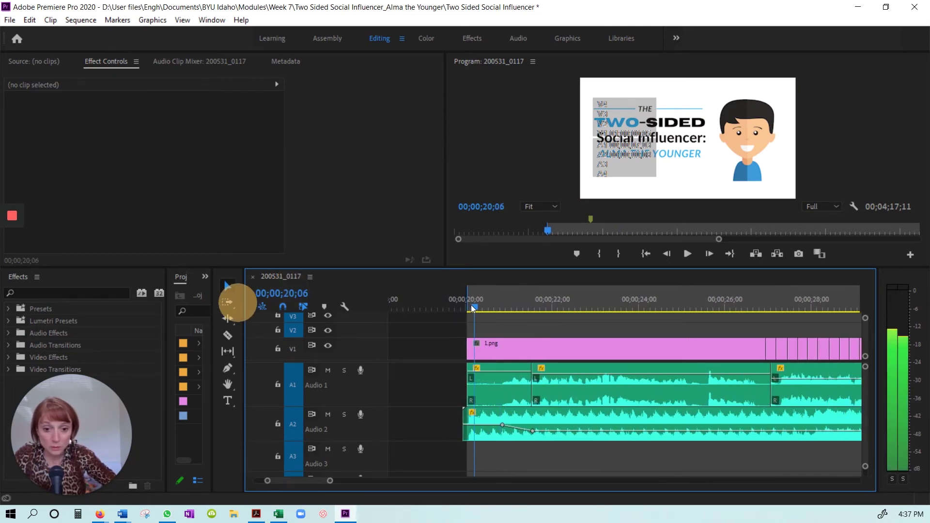
pyautogui.moveTo(474, 308); pyautogui.dragTo(758, 322)
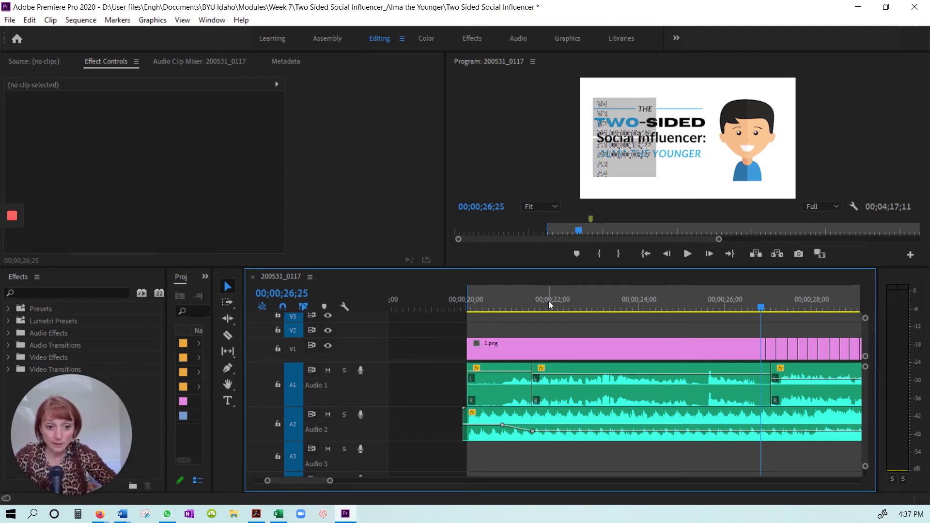
# - Move the 1.png clip from Video 1 up to Video 2 and check the cut near 27;24
pyautogui.click(557, 345)
pyautogui.moveTo(557, 345); pyautogui.dragTo(557, 330)
pyautogui.click(732, 110)
pyautogui.click(469, 300)
pyautogui.click(776, 306)
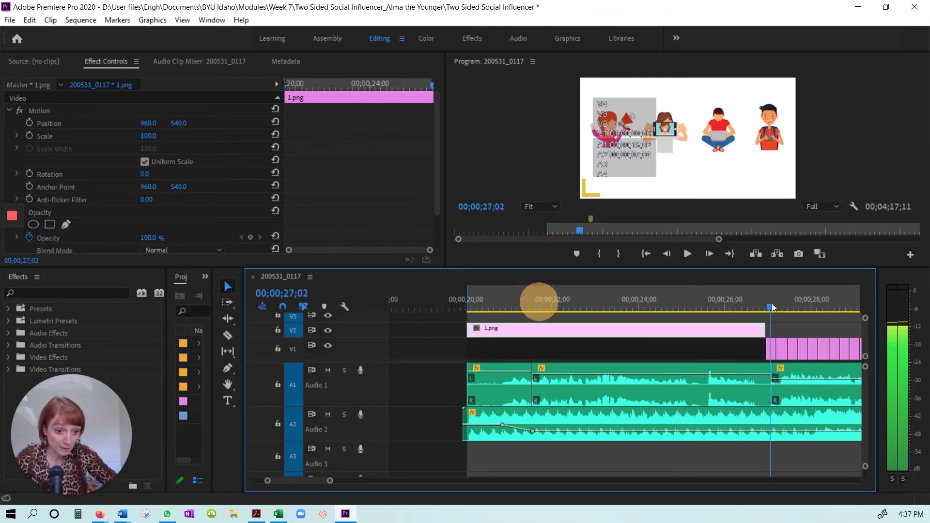
pyautogui.moveTo(779, 308); pyautogui.dragTo(803, 310)
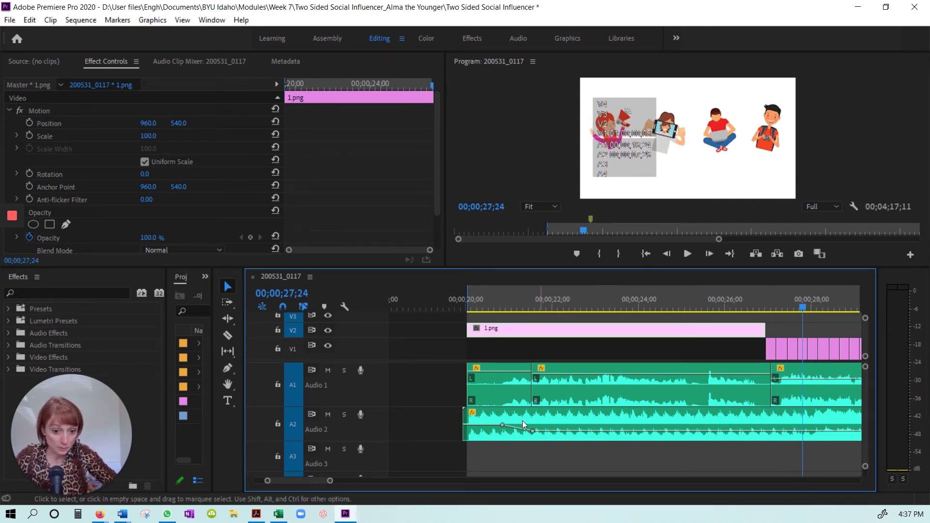
pyautogui.moveTo(306, 483)
pyautogui.mouseDown()
pyautogui.moveTo(319, 482)
pyautogui.moveTo(310, 476)
pyautogui.mouseUp()
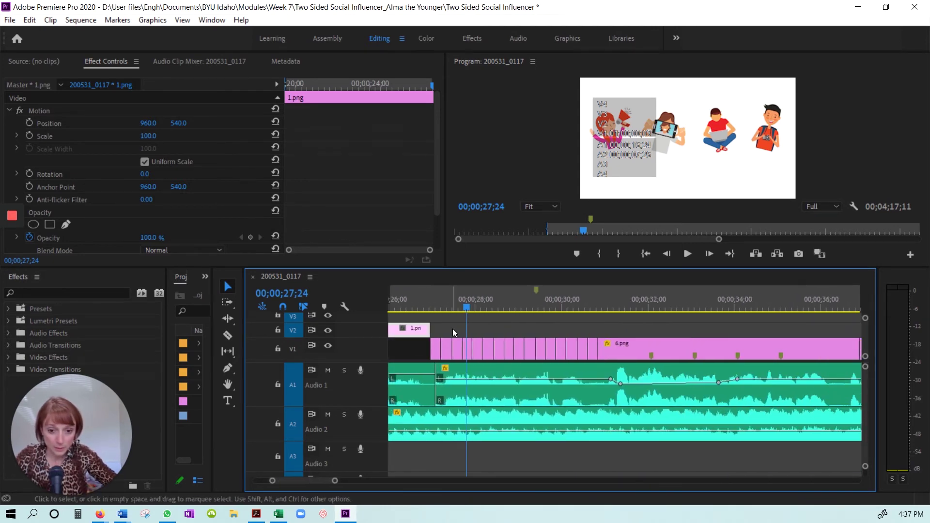
pyautogui.press('=')
pyautogui.press('=')
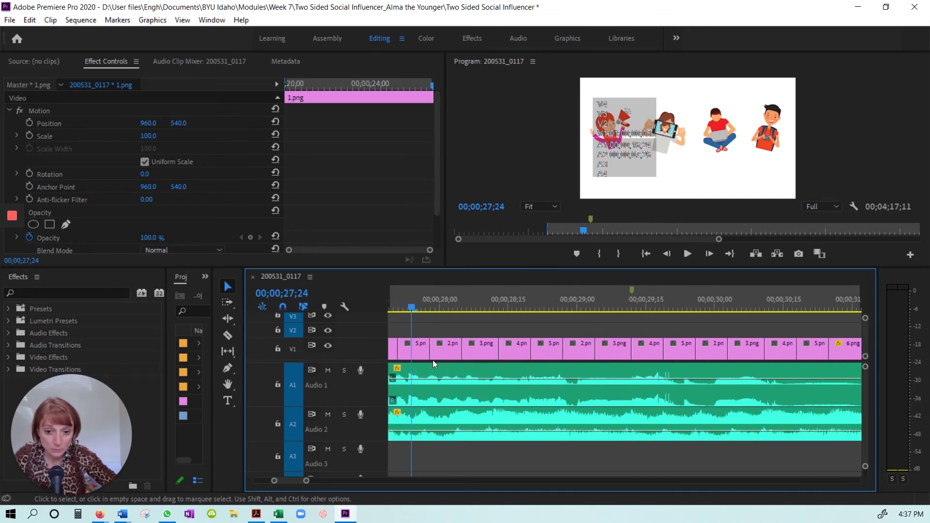
pyautogui.hscroll(-3, 463, 362)
pyautogui.hscroll(-1, 466, 357)
pyautogui.moveTo(553, 301); pyautogui.dragTo(592, 300)
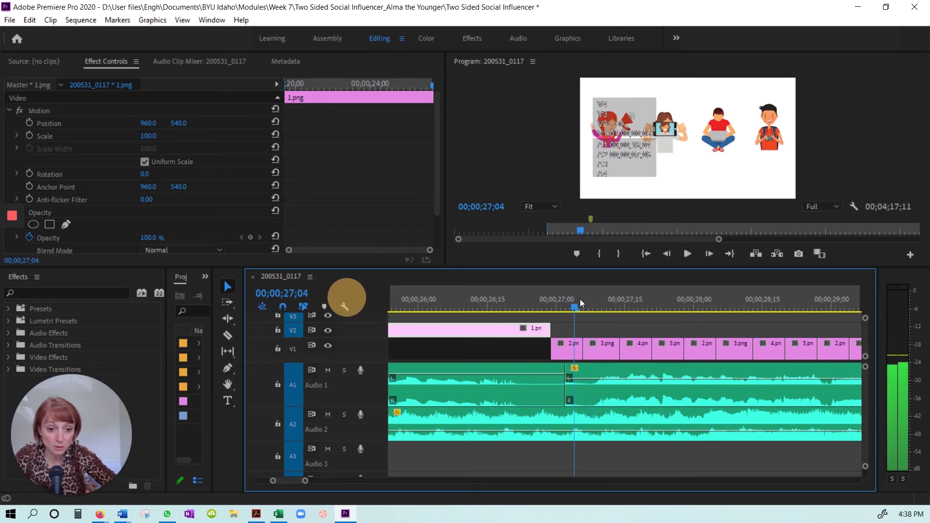
pyautogui.moveTo(583, 298); pyautogui.dragTo(601, 300)
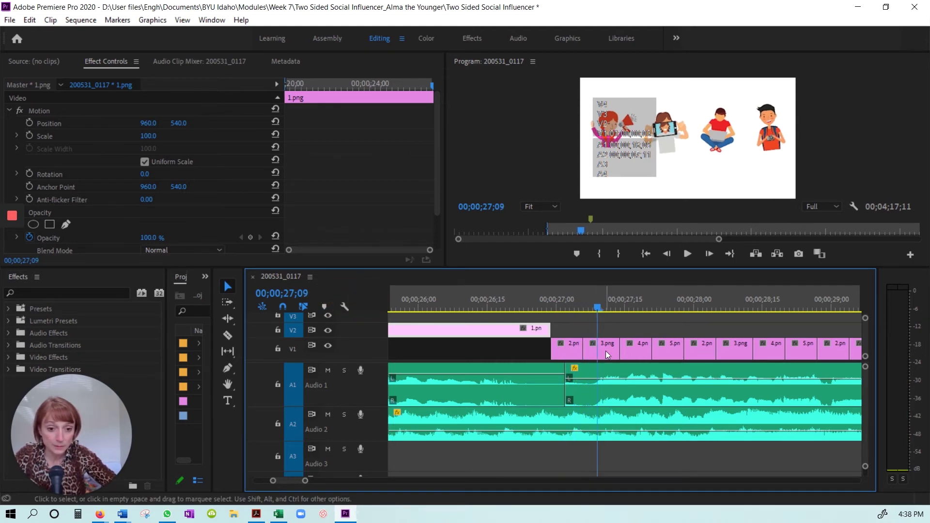
pyautogui.moveTo(606, 351); pyautogui.dragTo(606, 330)
pyautogui.moveTo(681, 356); pyautogui.dragTo(675, 329)
pyautogui.moveTo(736, 345); pyautogui.dragTo(735, 332)
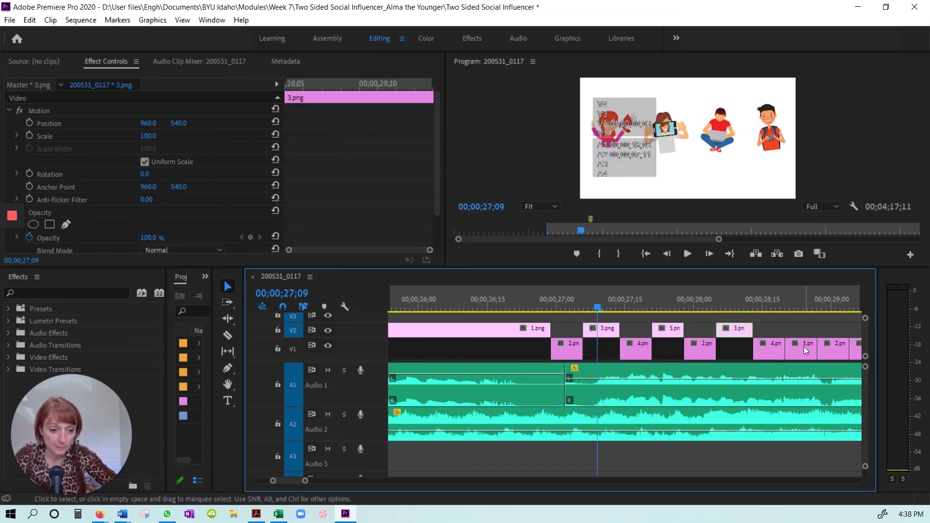
pyautogui.moveTo(807, 346); pyautogui.dragTo(813, 337)
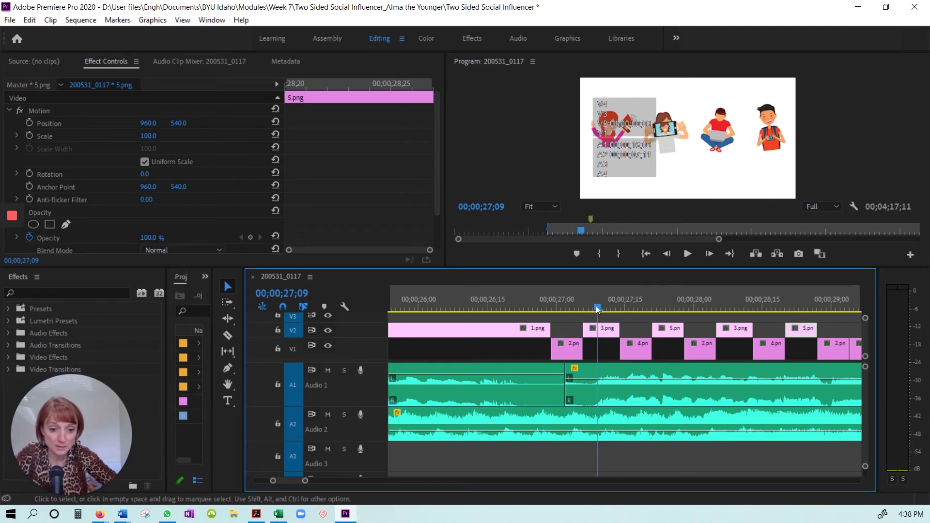
pyautogui.moveTo(594, 306); pyautogui.dragTo(570, 308)
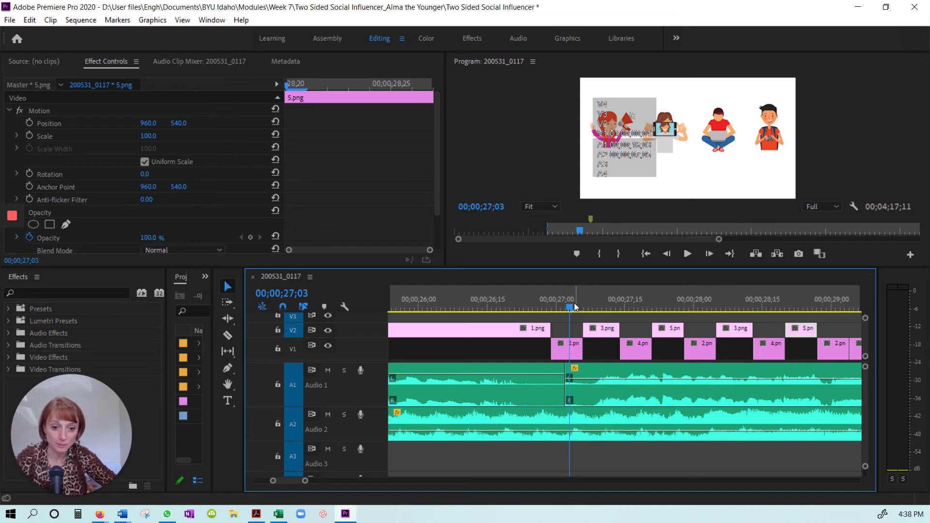
pyautogui.click(600, 327)
pyautogui.click(596, 307)
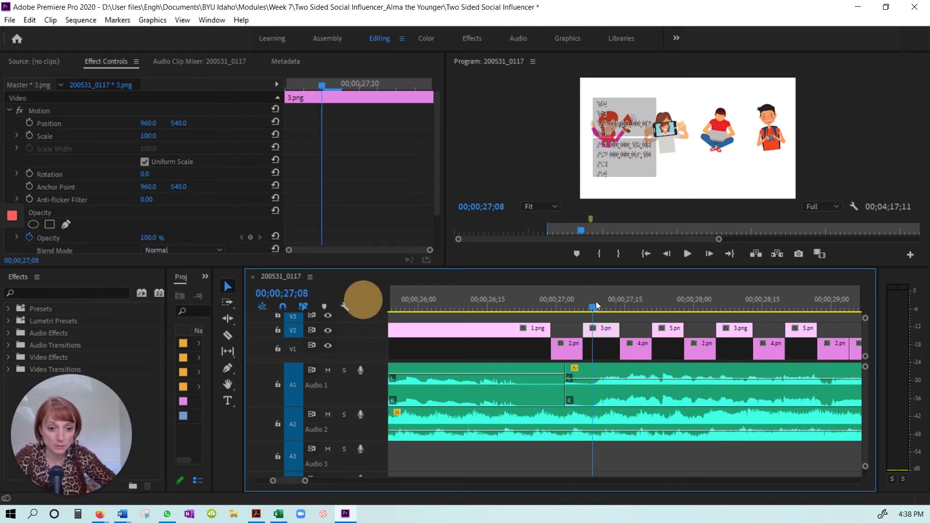
pyautogui.click(570, 303)
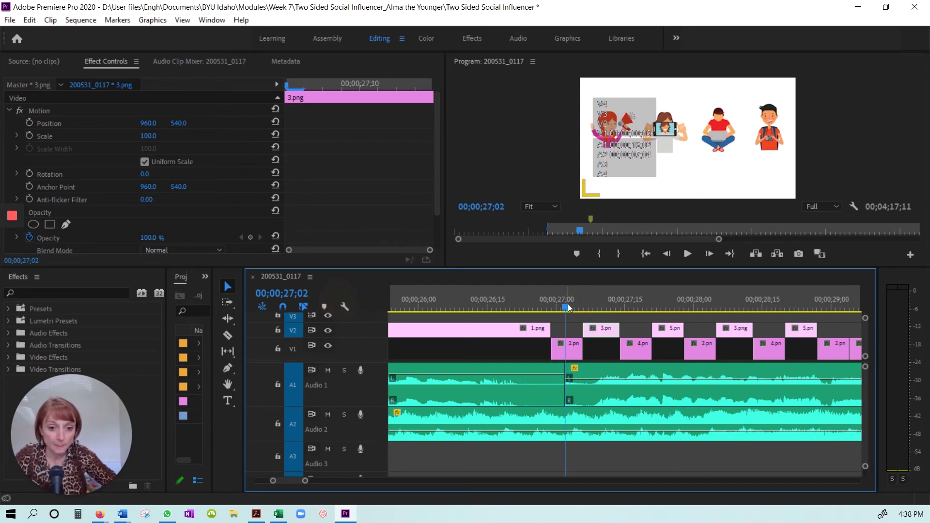
pyautogui.click(576, 304)
pyautogui.click(562, 303)
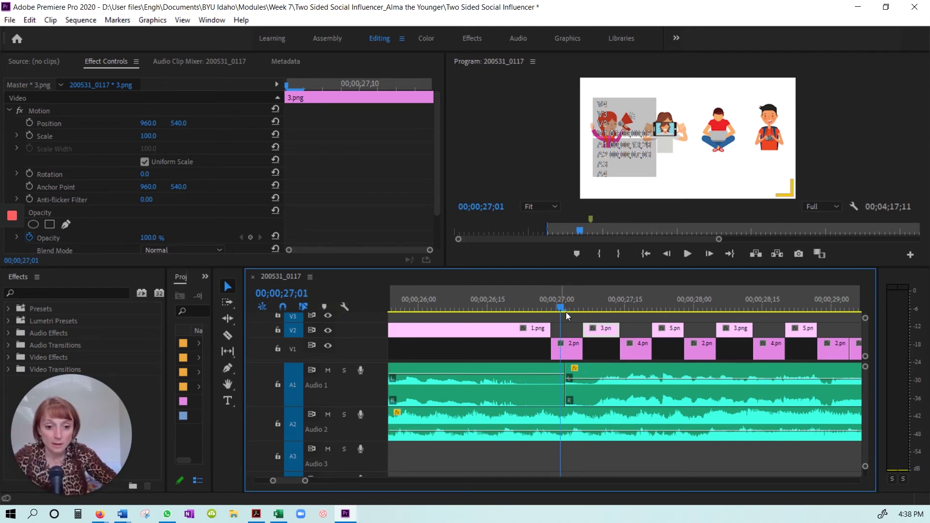
pyautogui.moveTo(557, 304); pyautogui.dragTo(616, 307)
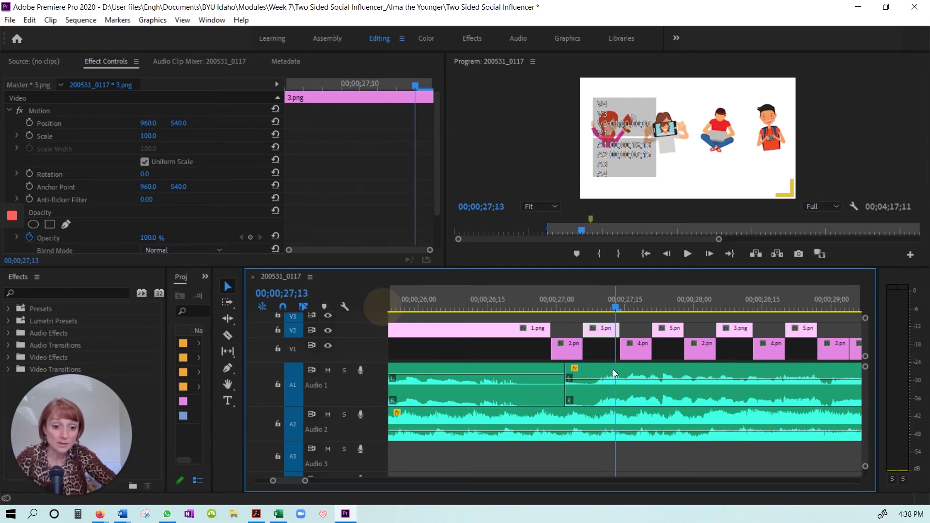
pyautogui.click(275, 385)
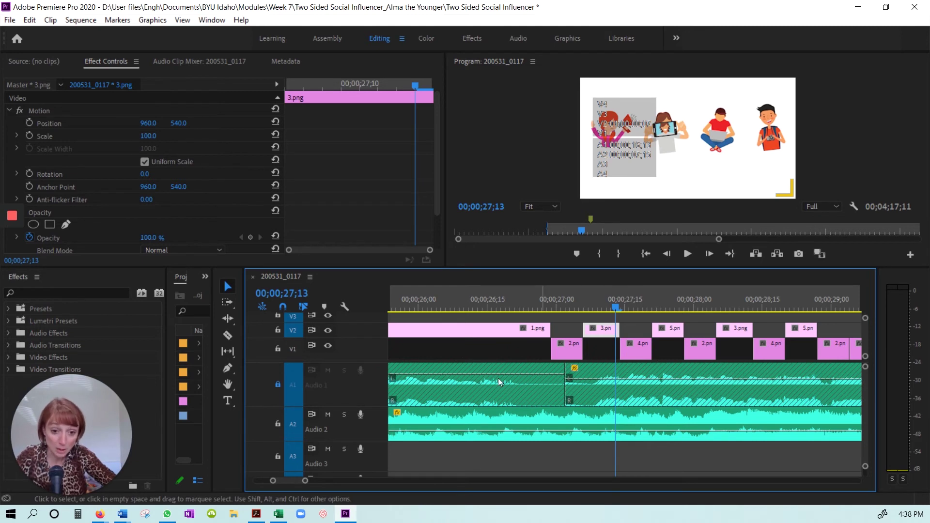
pyautogui.click(277, 385)
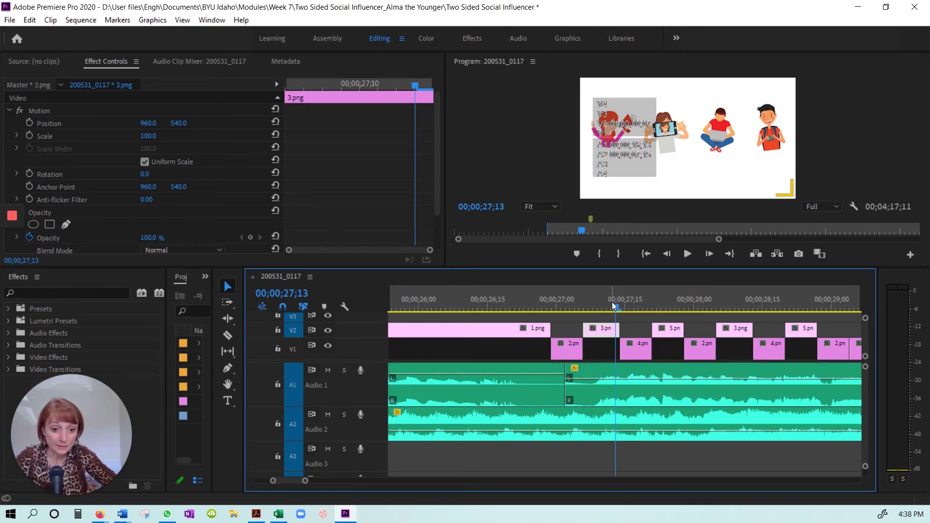
pyautogui.moveTo(615, 307)
pyautogui.mouseDown()
pyautogui.moveTo(817, 301)
pyautogui.moveTo(569, 291)
pyautogui.moveTo(809, 310)
pyautogui.moveTo(478, 307)
pyautogui.moveTo(565, 308)
pyautogui.moveTo(514, 294)
pyautogui.moveTo(657, 303)
pyautogui.moveTo(566, 307)
pyautogui.mouseUp()
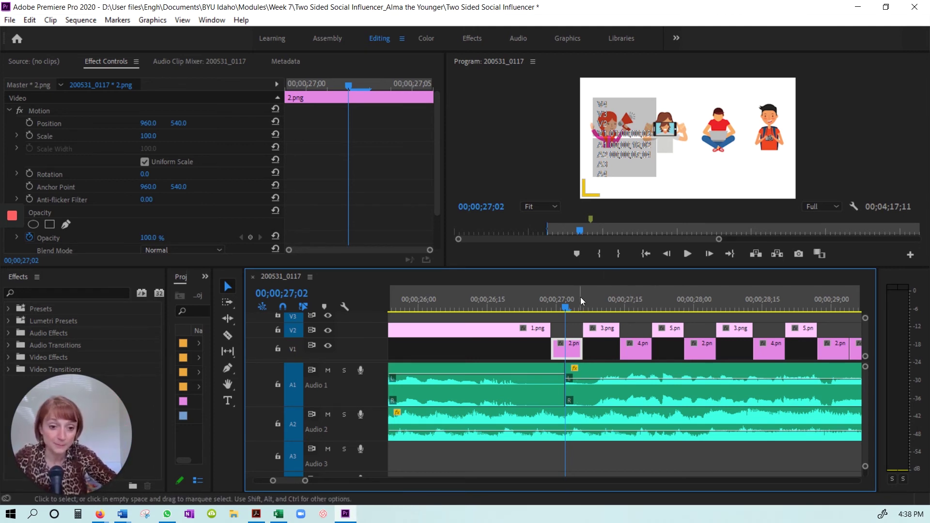
# - Scrub through the quick slide cuts from 26;18 to 29;10, zooming the timeline in and out
pyautogui.click(538, 309)
pyautogui.press('-')
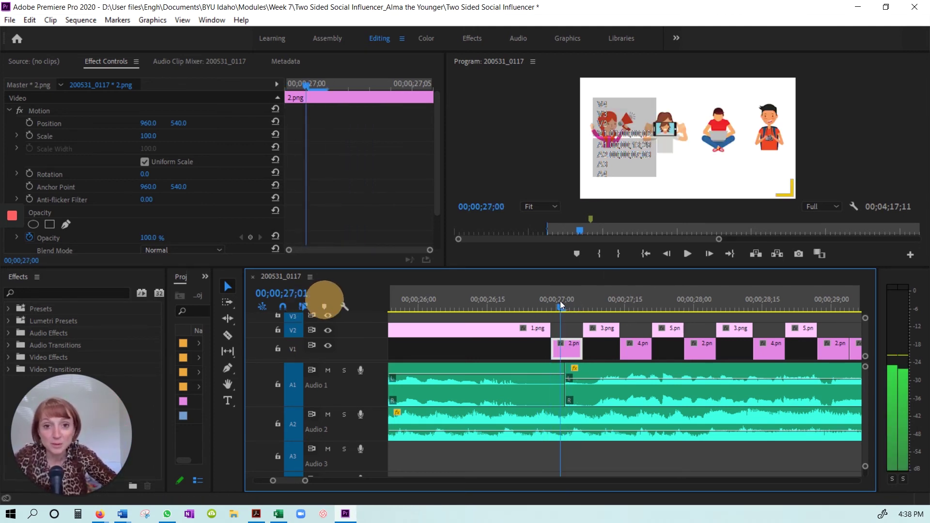
pyautogui.press('-')
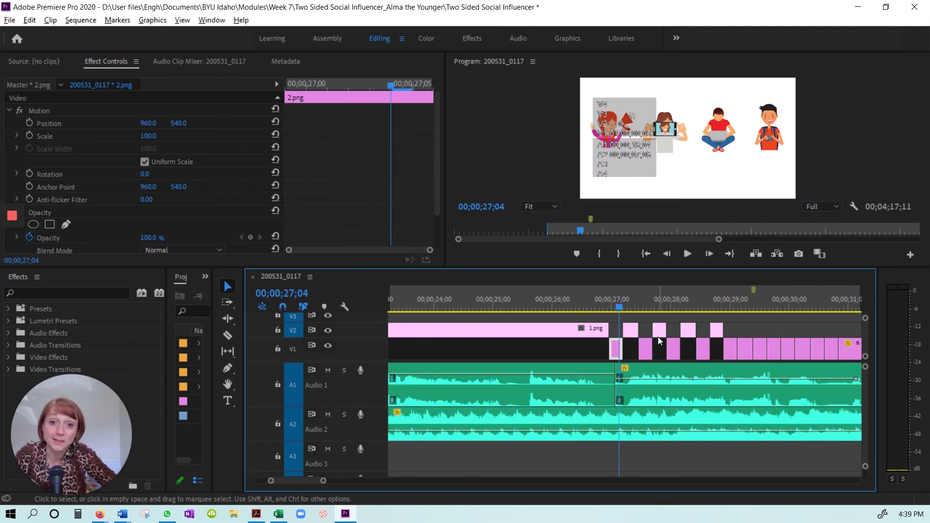
pyautogui.click(588, 308)
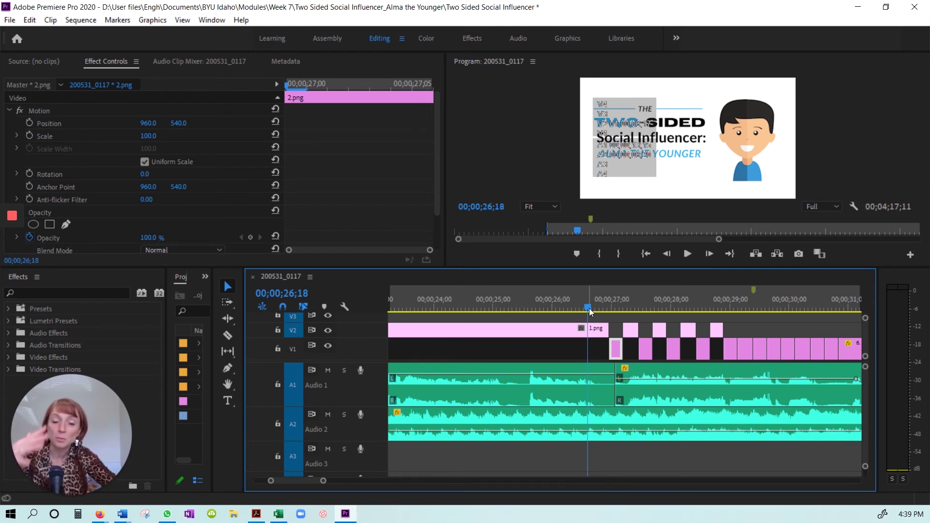
pyautogui.moveTo(582, 300); pyautogui.dragTo(714, 300)
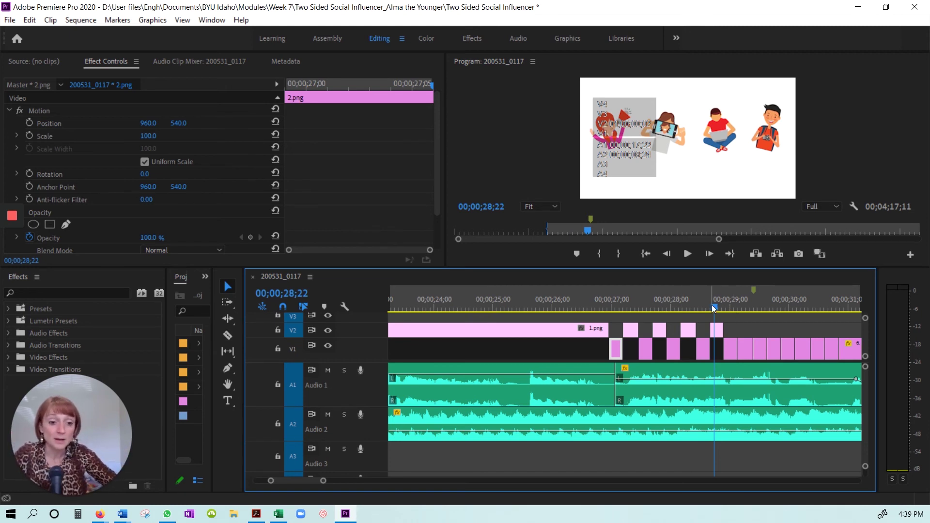
pyautogui.moveTo(714, 308); pyautogui.dragTo(736, 362)
pyautogui.press('=')
pyautogui.press('=')
pyautogui.press('=')
pyautogui.press('=')
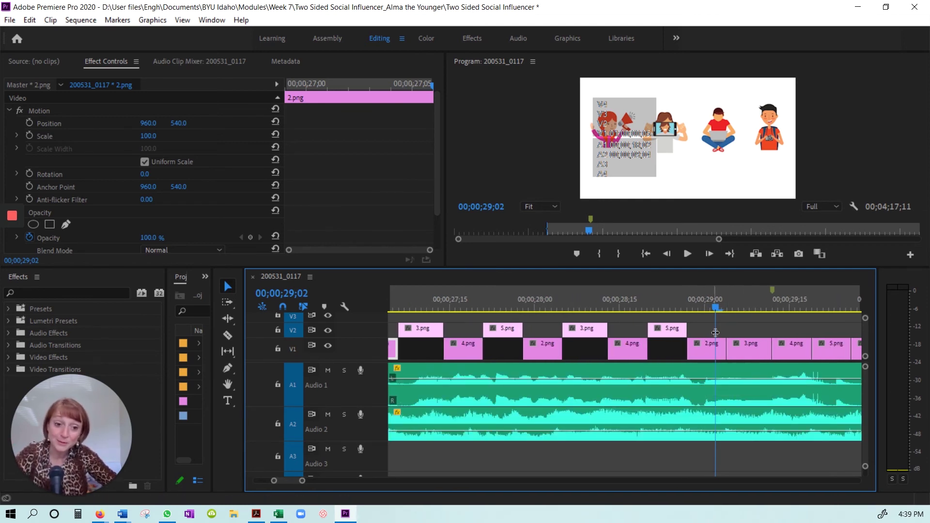
pyautogui.moveTo(713, 309); pyautogui.dragTo(760, 329)
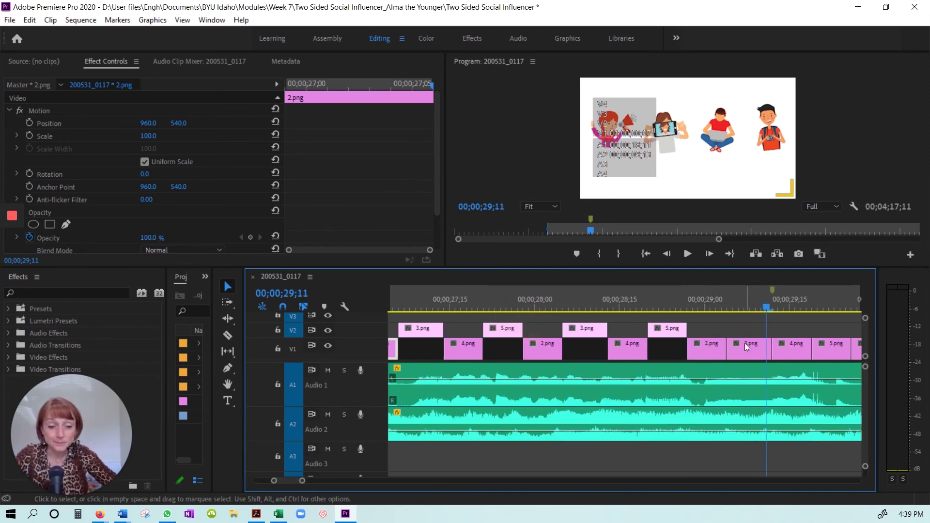
pyautogui.press('-')
pyautogui.press('-')
pyautogui.press('-')
# - Preview forward to the 100 B.C. slide and select the 6.png clip
pyautogui.scroll(-1, 703, 366)
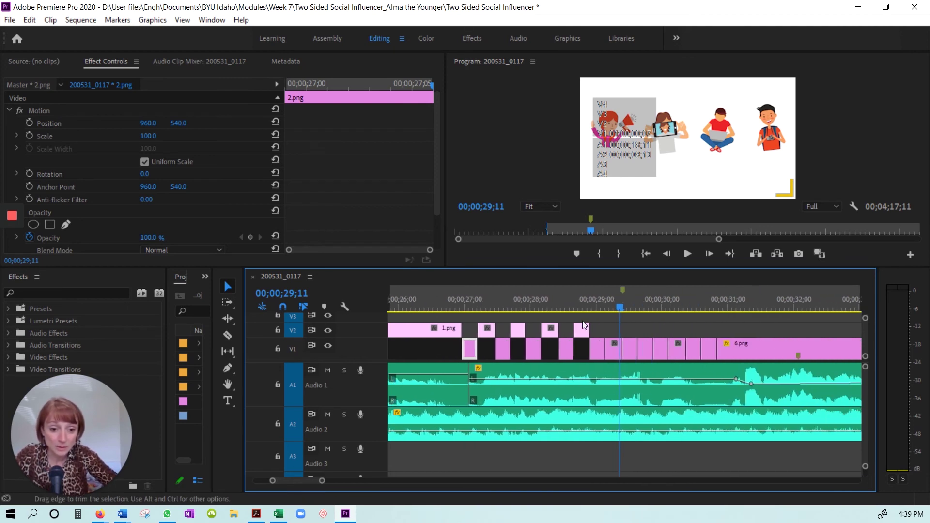
pyautogui.click(638, 308)
pyautogui.moveTo(638, 308); pyautogui.dragTo(726, 343)
pyautogui.press('-')
pyautogui.press('-')
pyautogui.scroll(-5, 635, 368)
pyautogui.moveTo(500, 310); pyautogui.dragTo(544, 329)
pyautogui.click(583, 345)
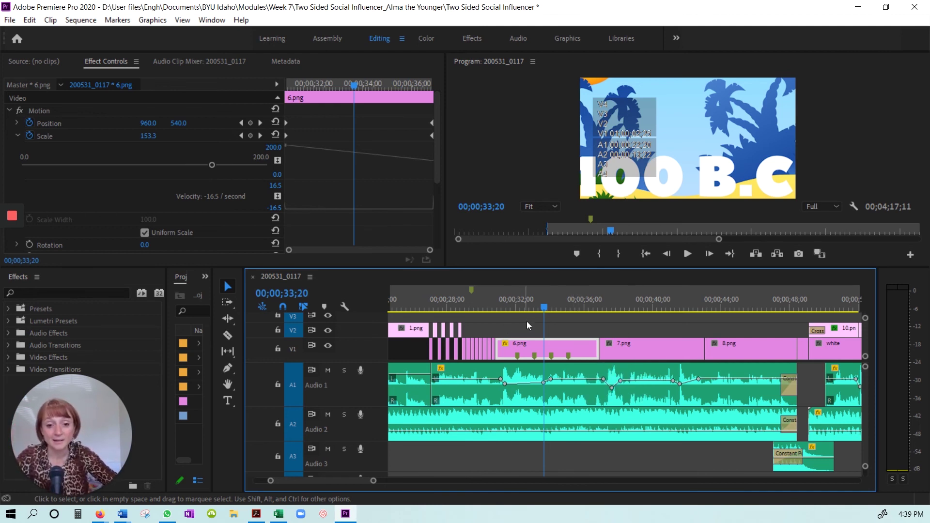
# - Play from the 100 B.C. slide, scrub back to 36;13, then zoom out to show the whole sequence
pyautogui.press('space')
pyautogui.click(591, 308)
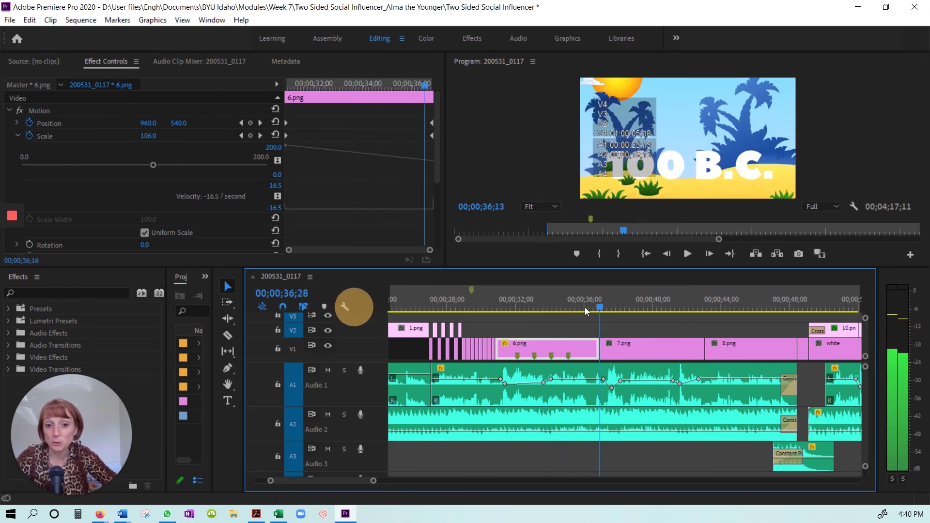
pyautogui.moveTo(585, 308); pyautogui.dragTo(651, 322)
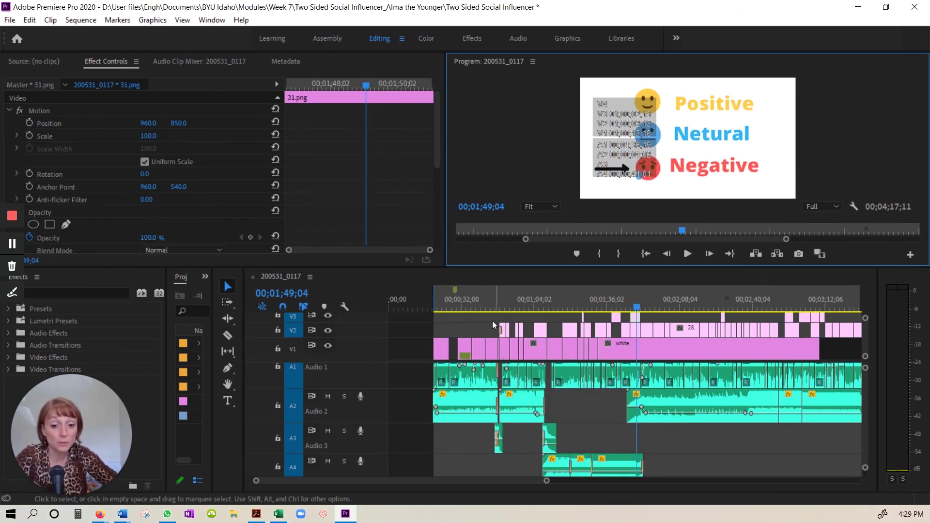
pyautogui.click(473, 304)
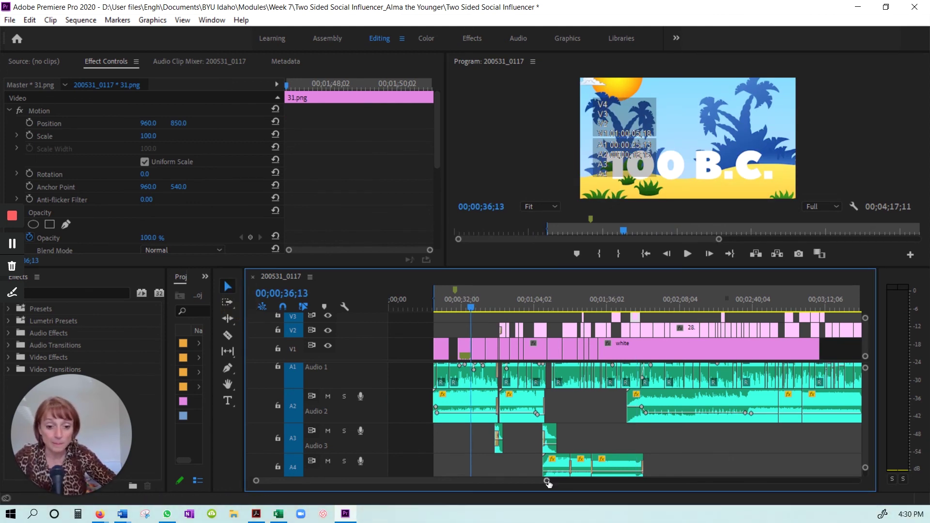
pyautogui.moveTo(547, 481); pyautogui.dragTo(587, 481)
pyautogui.moveTo(461, 482)
pyautogui.mouseDown()
pyautogui.moveTo(574, 496)
pyautogui.moveTo(440, 487)
pyautogui.moveTo(458, 487)
pyautogui.mouseUp()
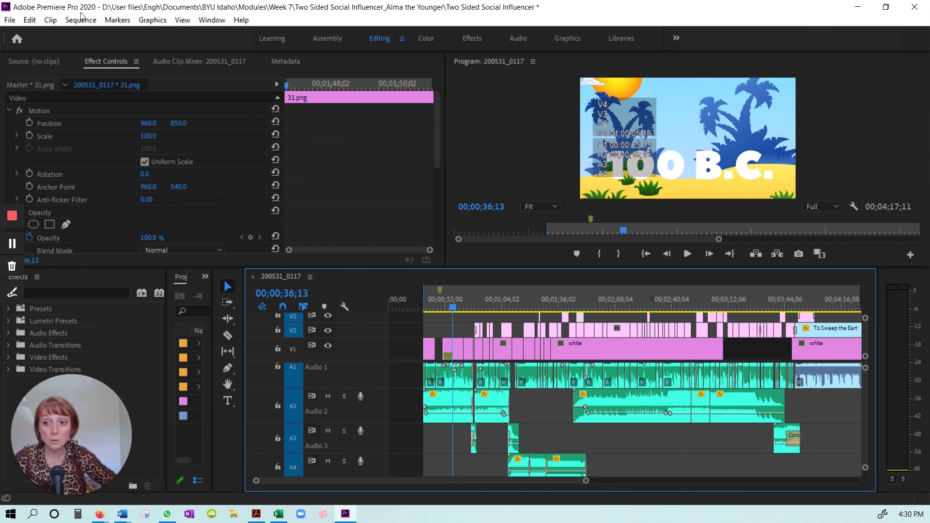
# - Bring up File > Export, dismiss it without exporting, and minimize Premiere Pro
pyautogui.click(10, 20)
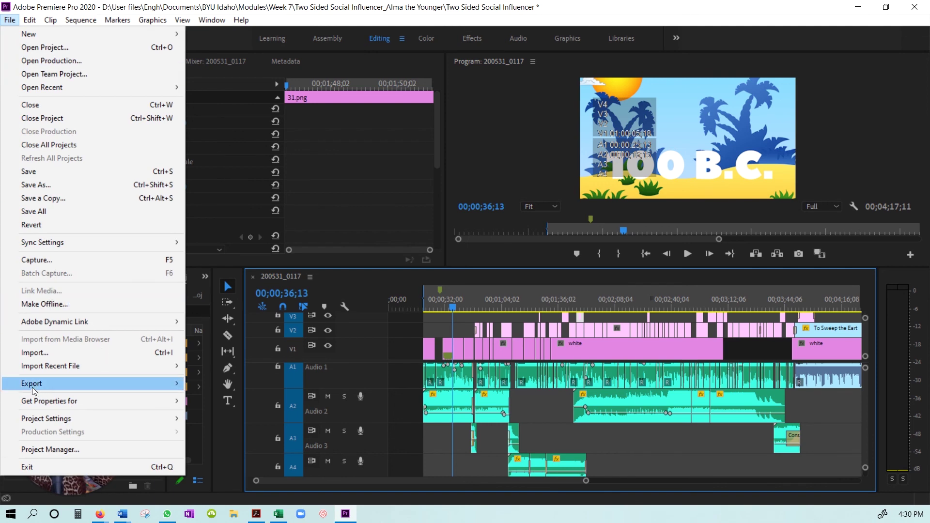
pyautogui.moveTo(54, 383)
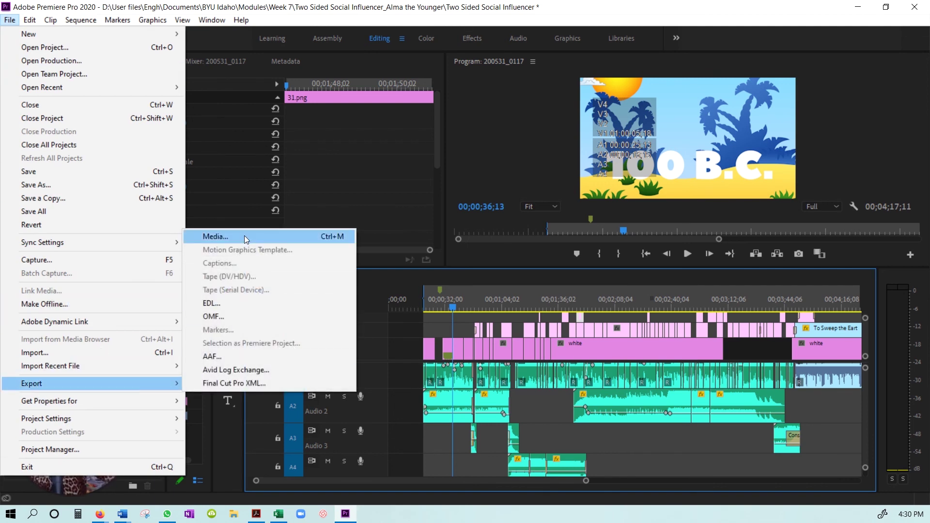
pyautogui.click(596, 348)
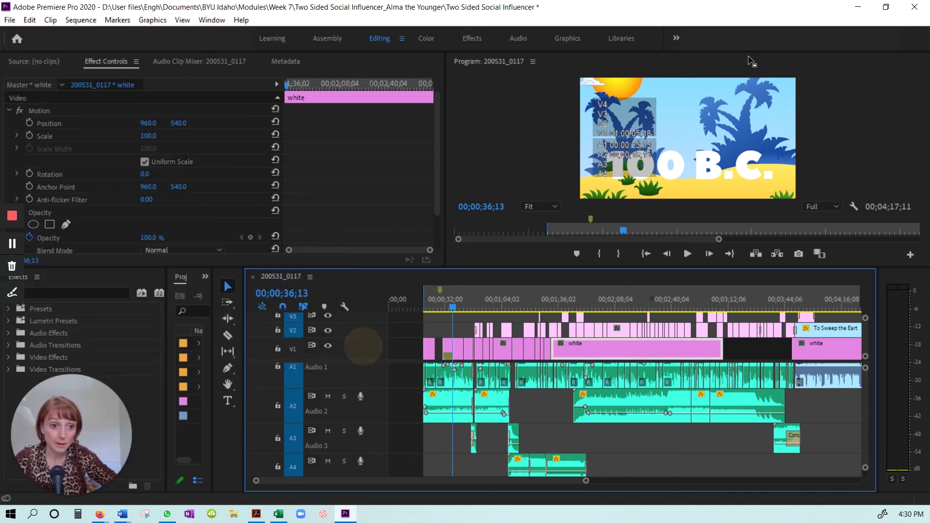
pyautogui.click(857, 8)
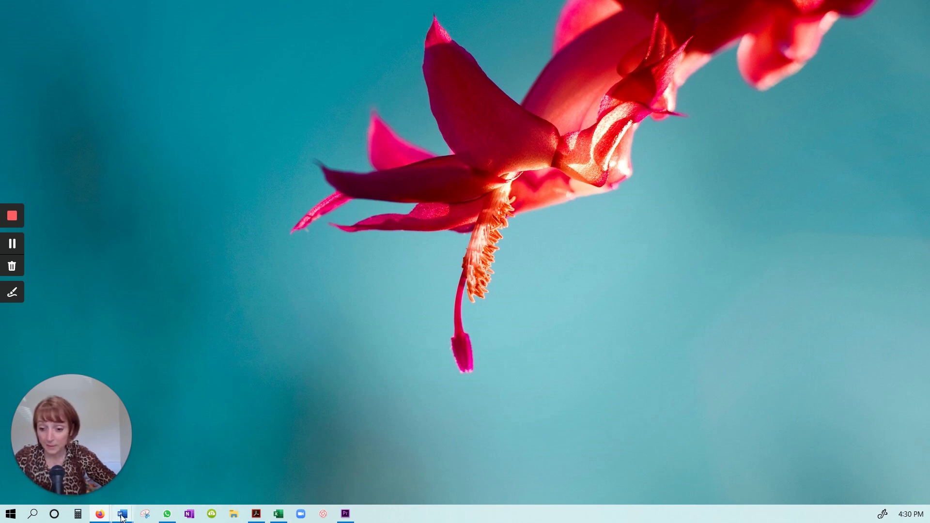
# - Return to Firefox's YouTube Studio tab, start Create > Upload video, then close the upload dialog
pyautogui.moveTo(107, 518)
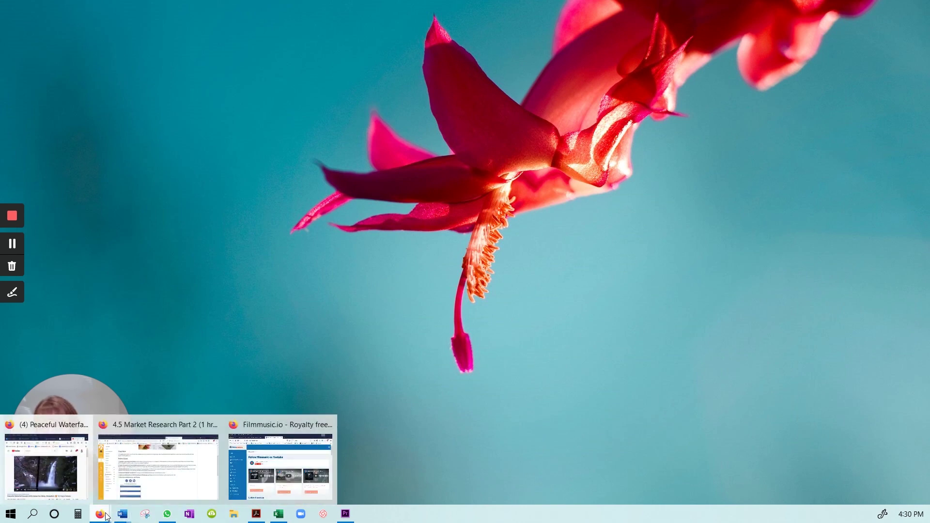
pyautogui.click(272, 437)
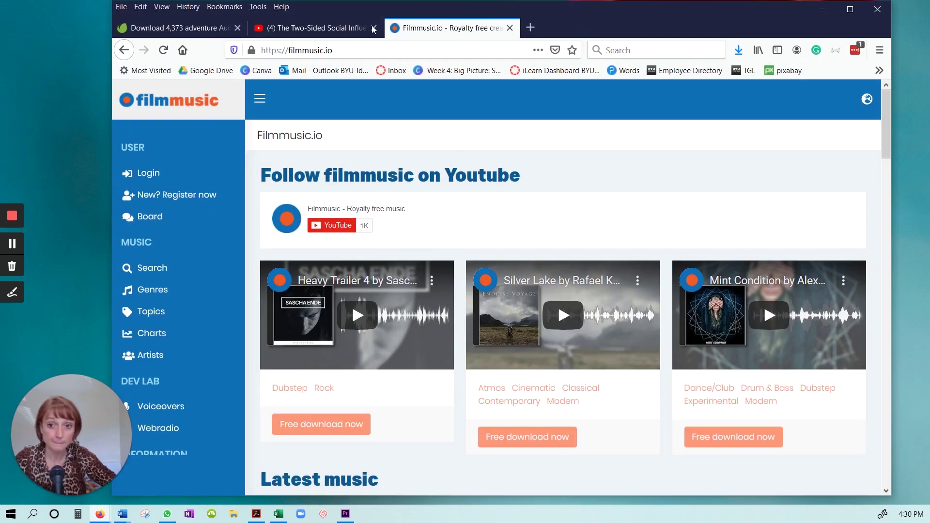
pyautogui.click(362, 24)
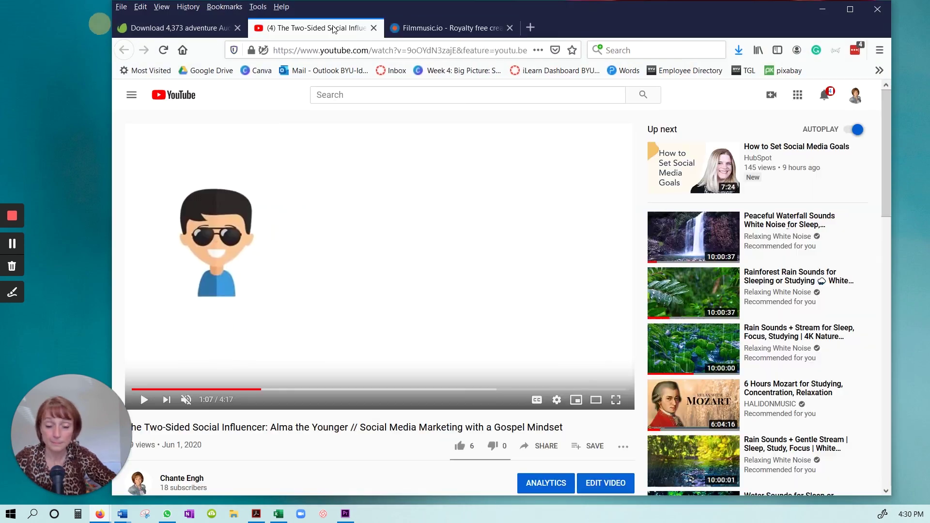
pyautogui.click(772, 94)
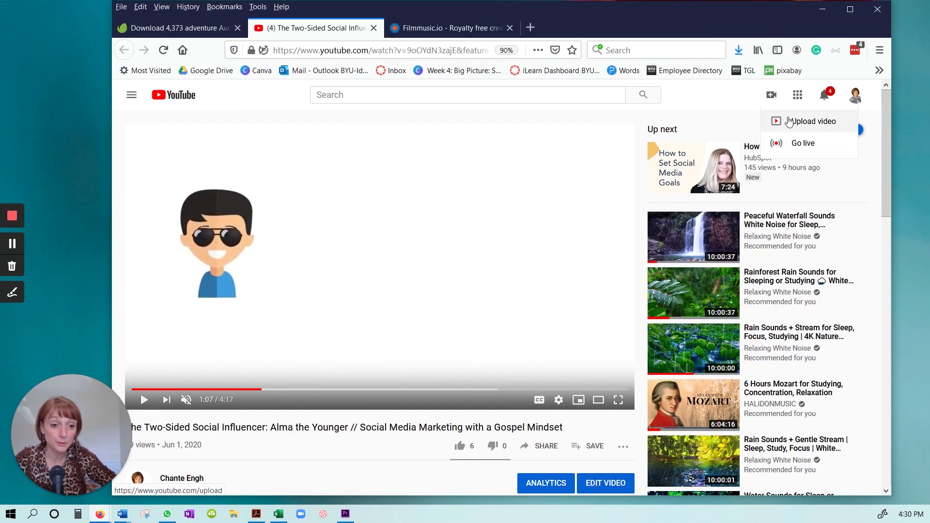
pyautogui.click(789, 122)
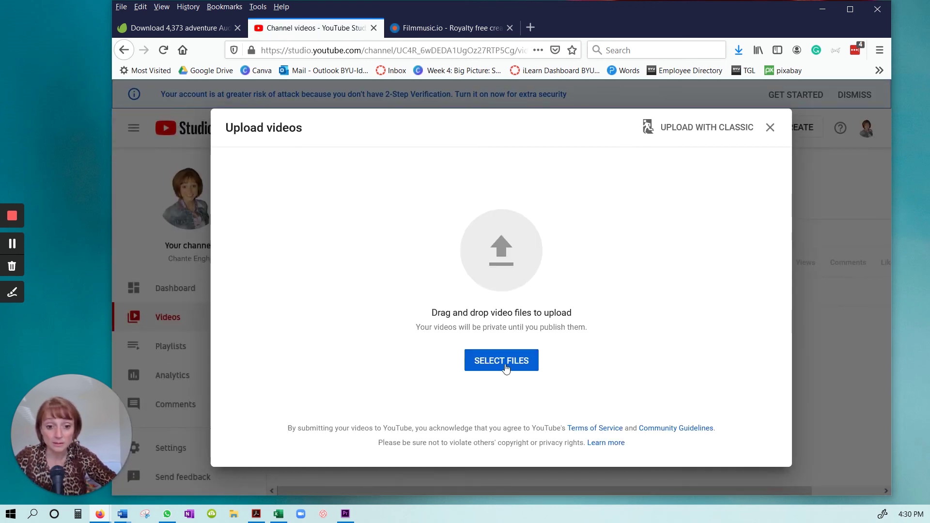
pyautogui.click(770, 128)
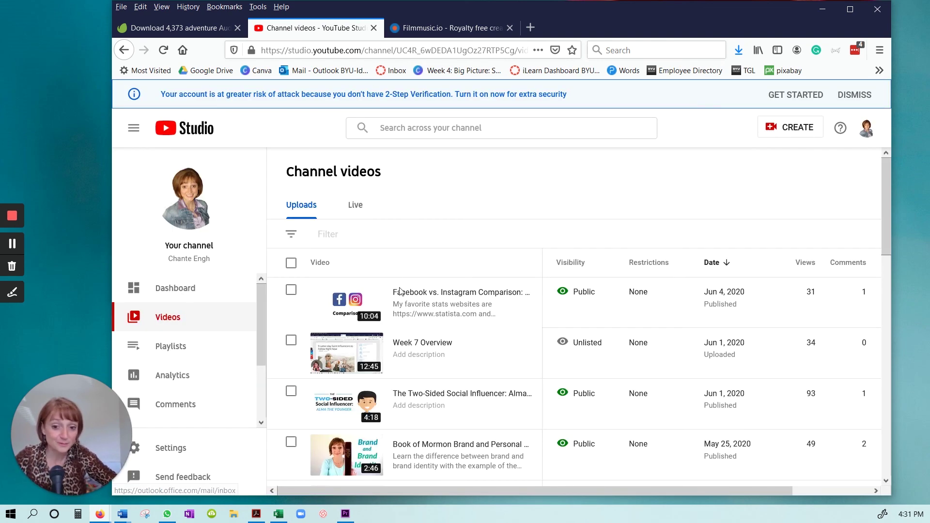